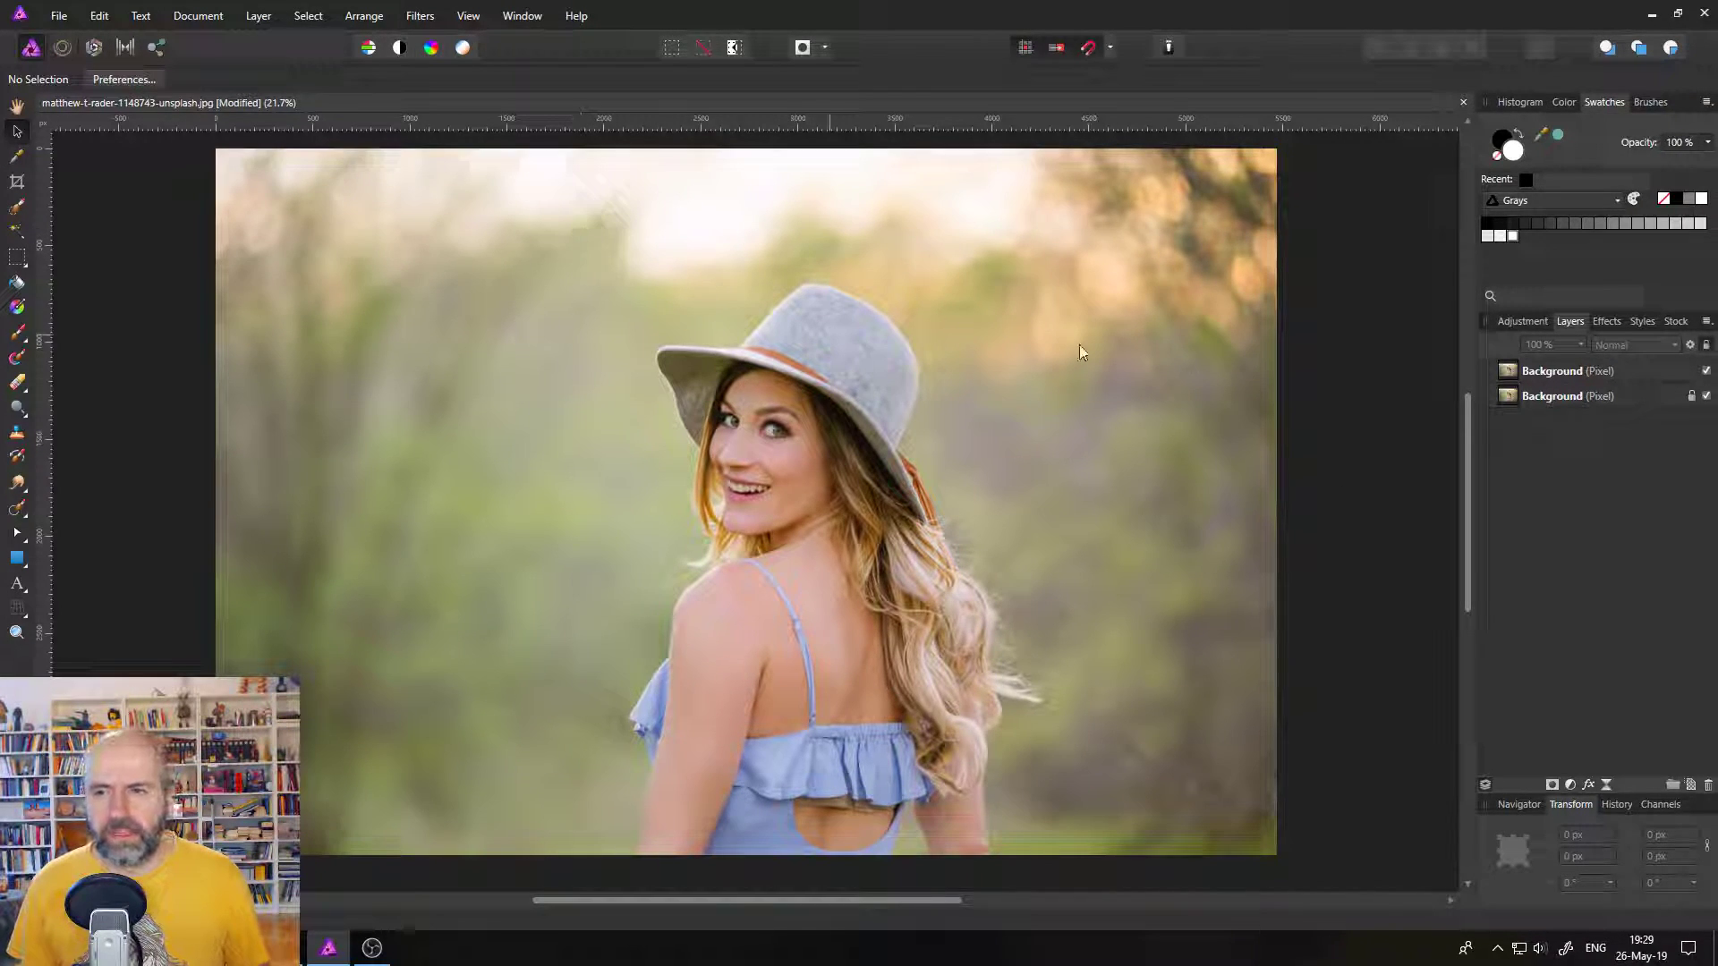
Select the upper Background pixel layer.
left_click(1541, 372)
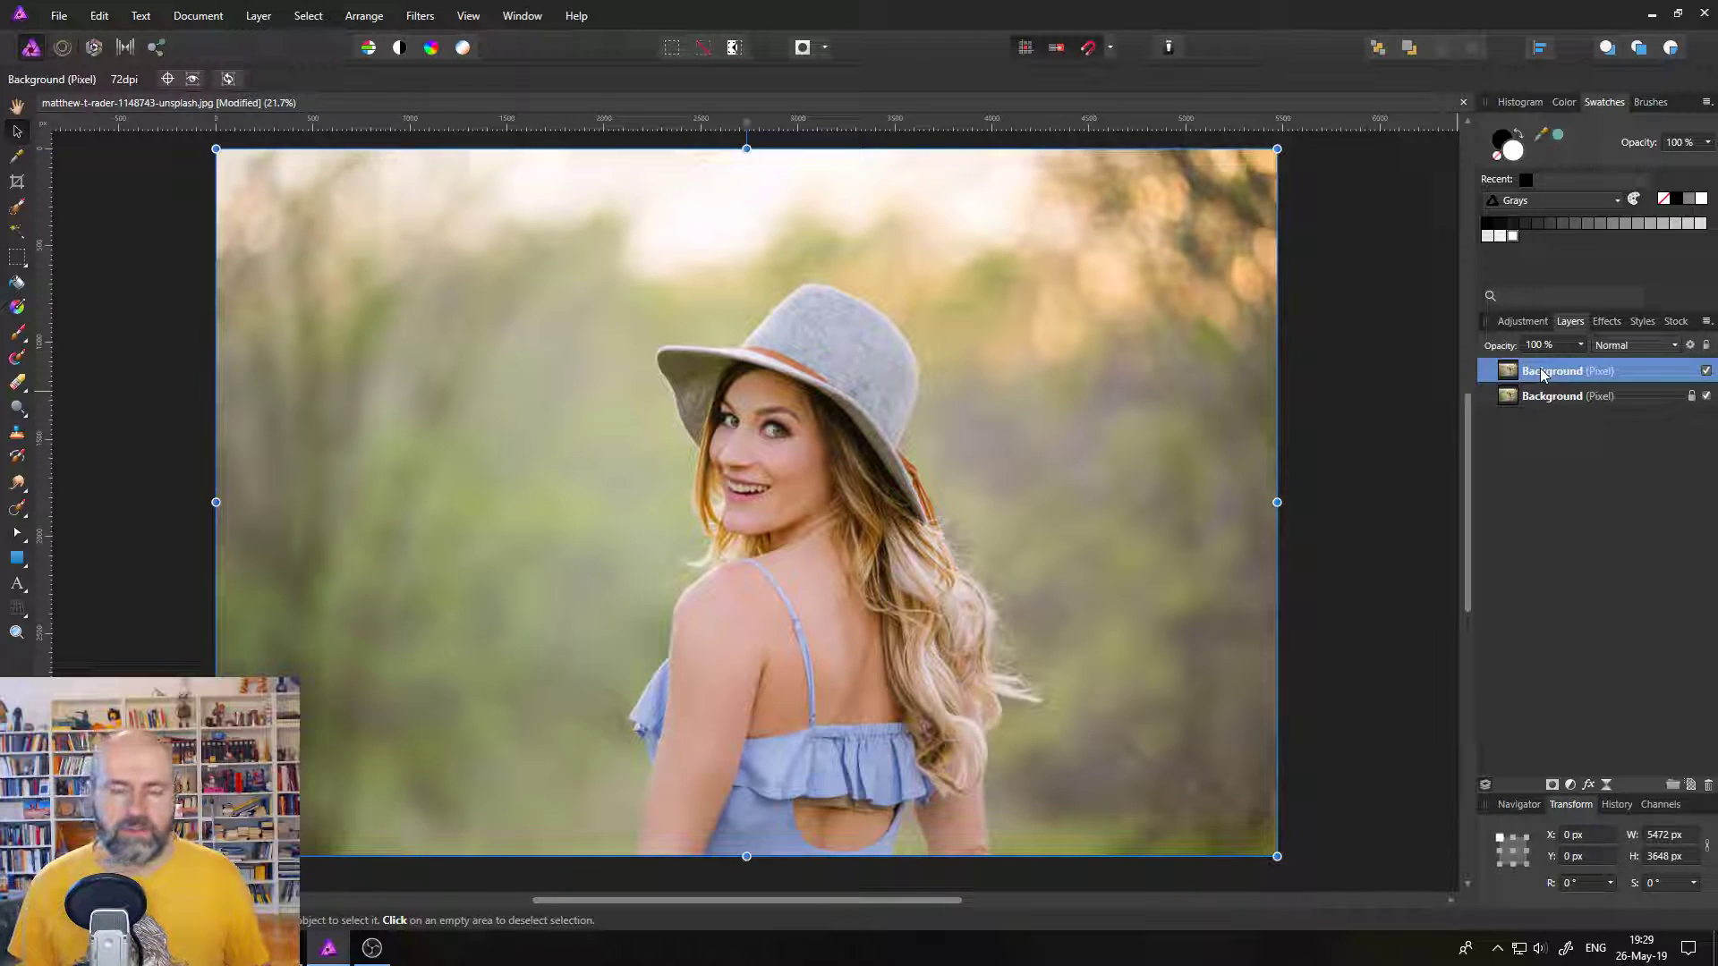
left_click(417, 18)
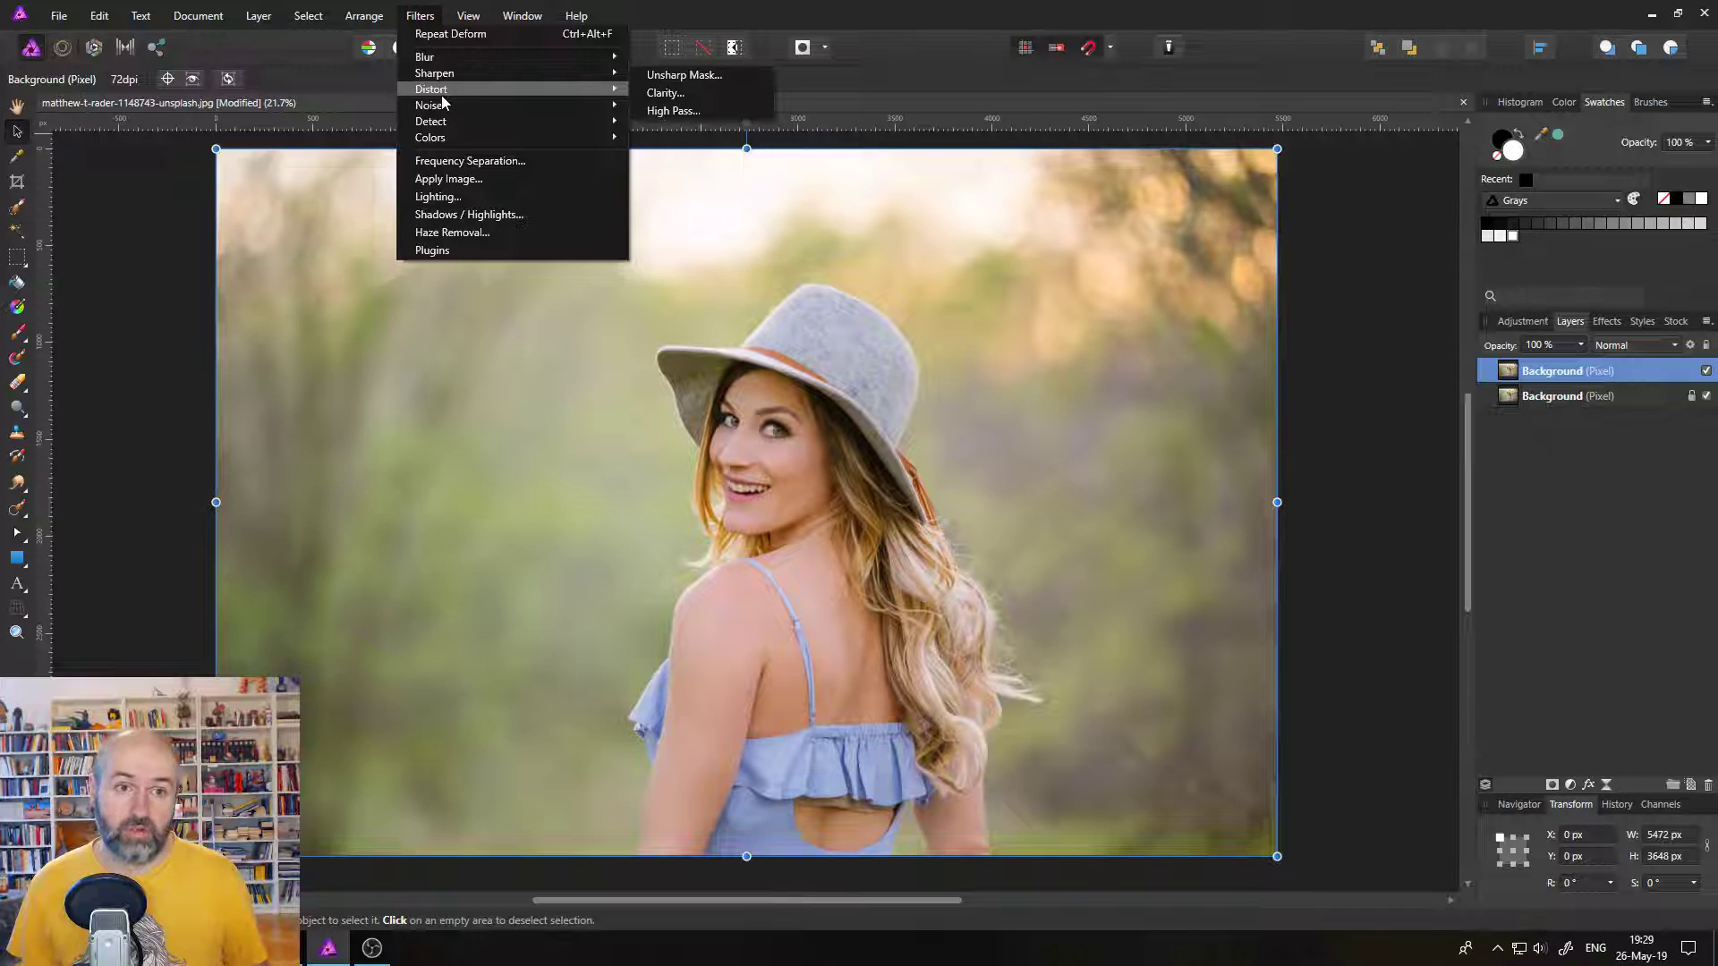
mouse_move(440, 90)
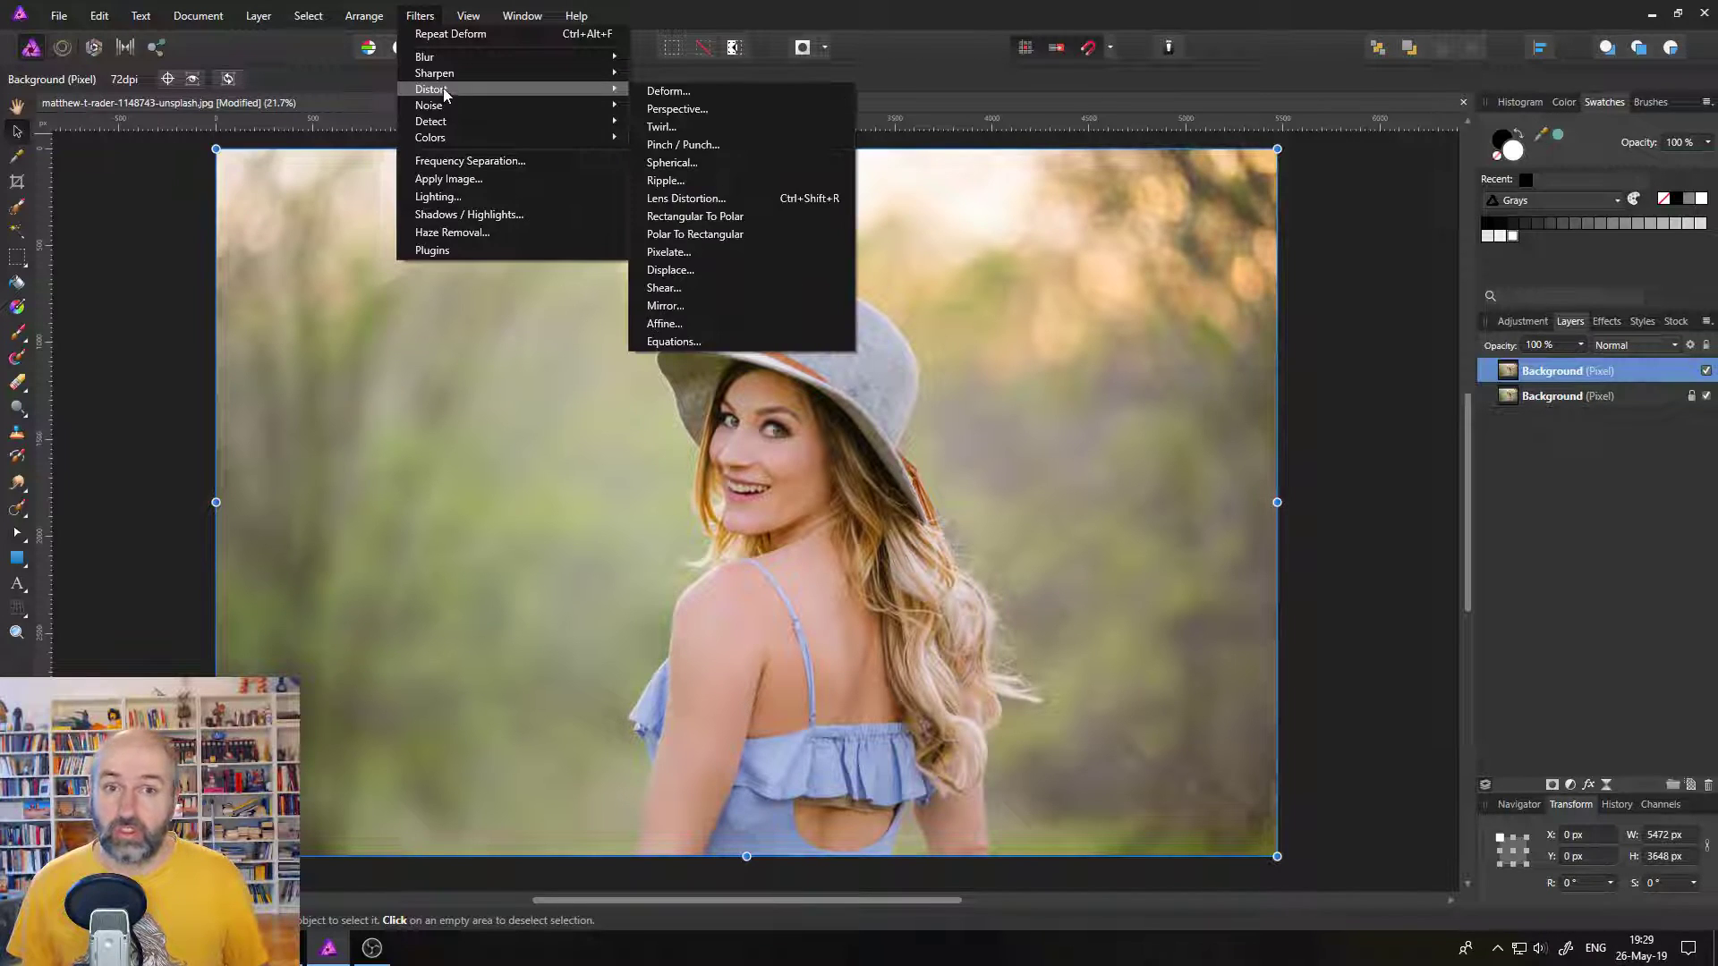
left_click(667, 91)
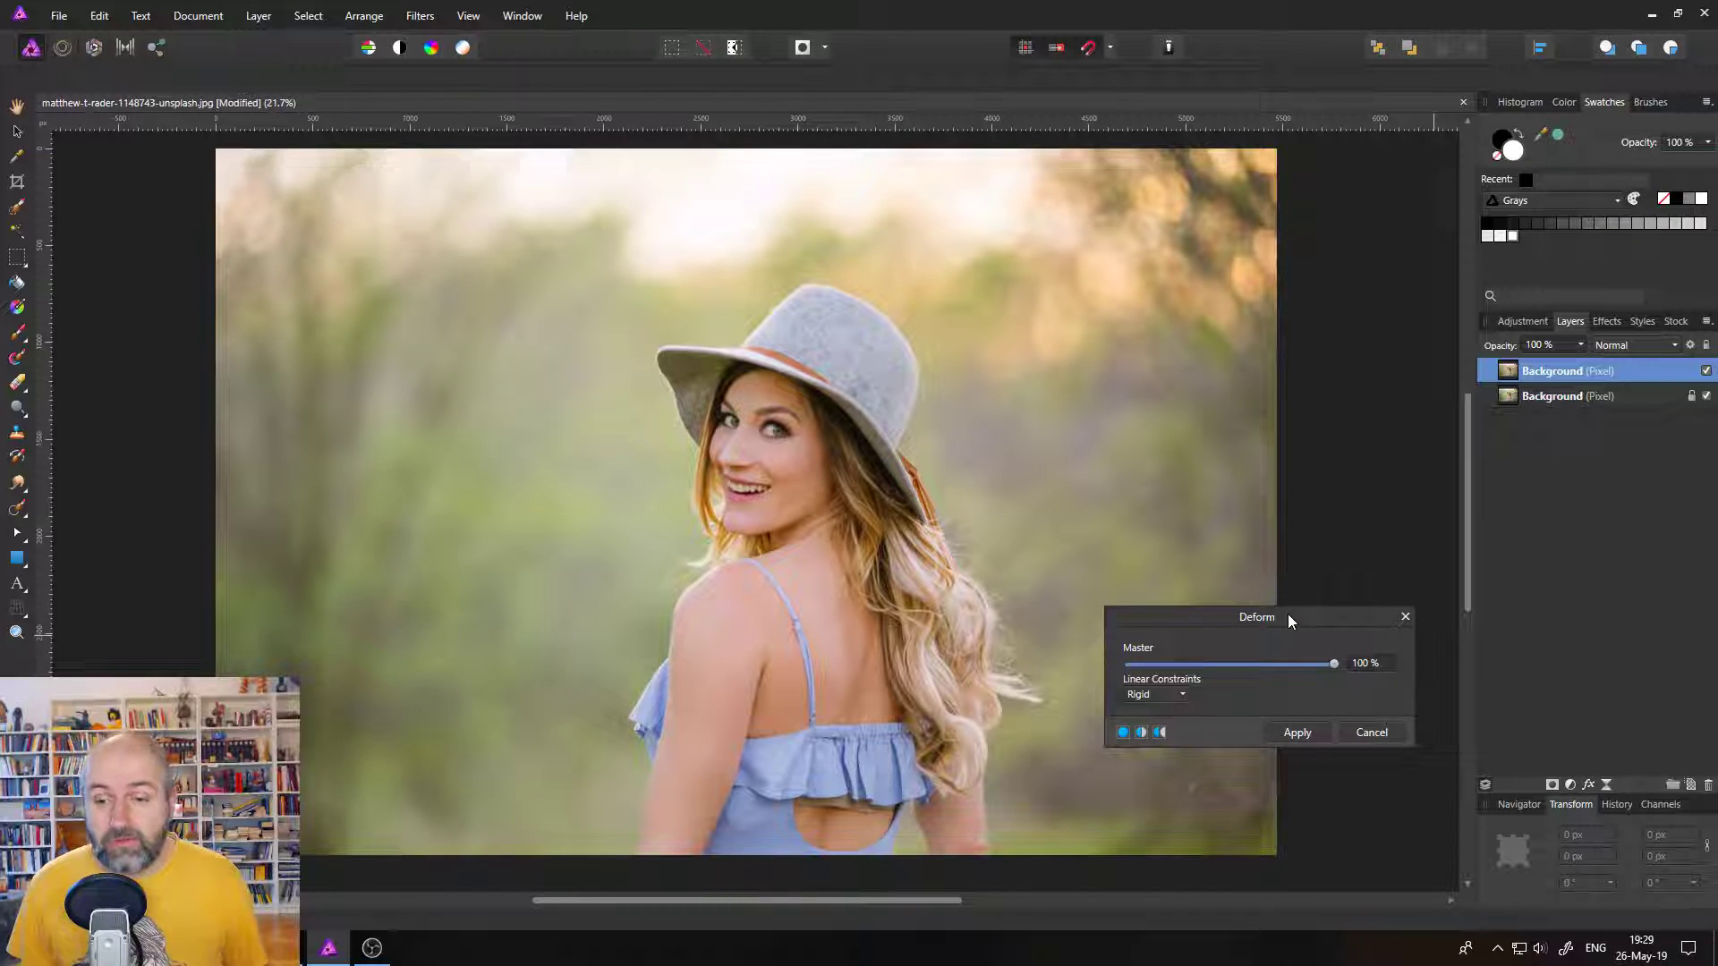
left_click_drag(1334, 664, 1128, 667)
left_click(1159, 698)
left_click(1157, 713)
left_click(1158, 696)
left_click(1157, 716)
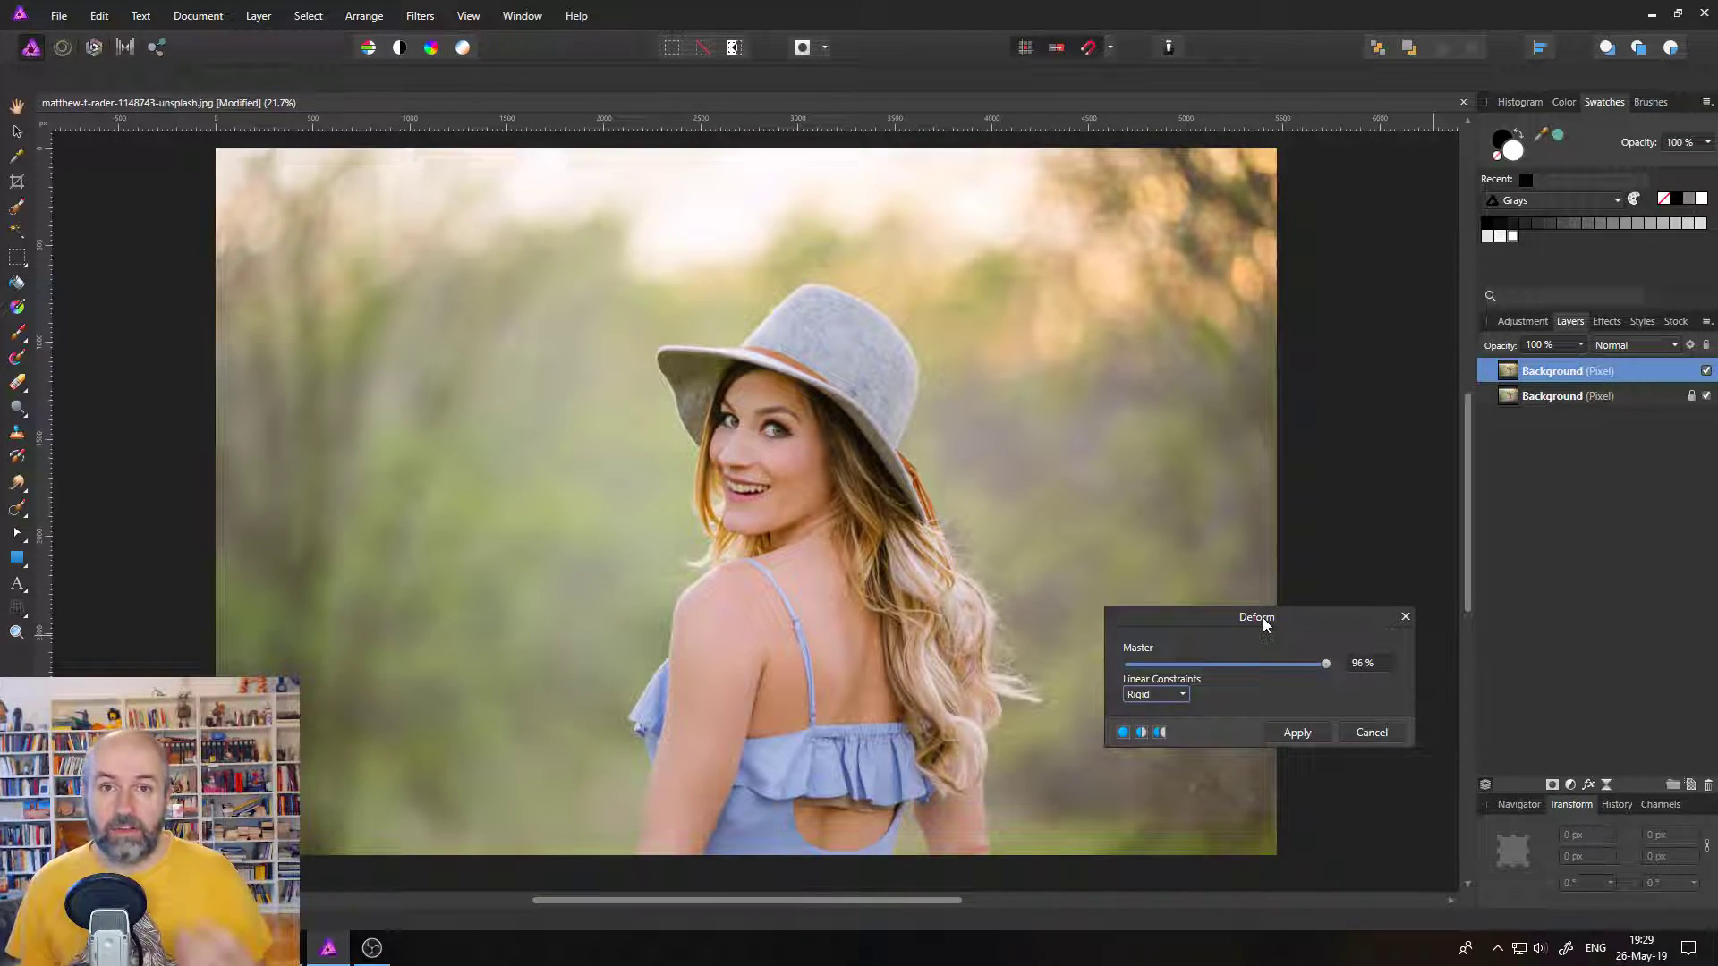
left_click(729, 520)
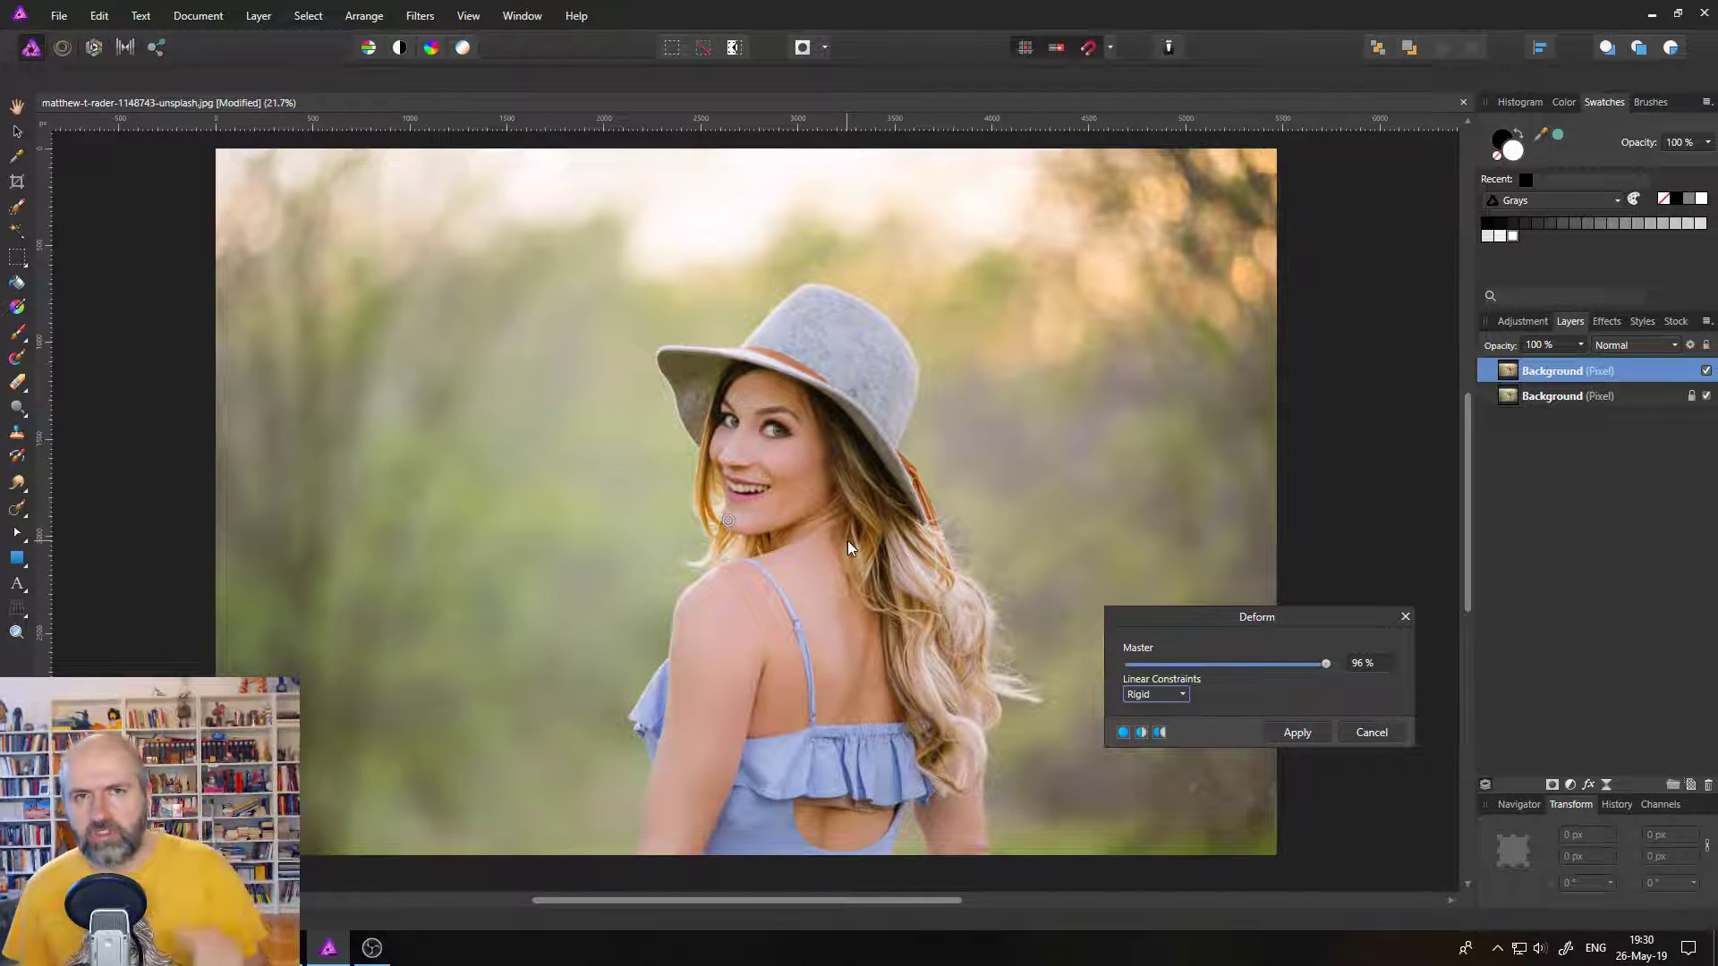
left_click(894, 448)
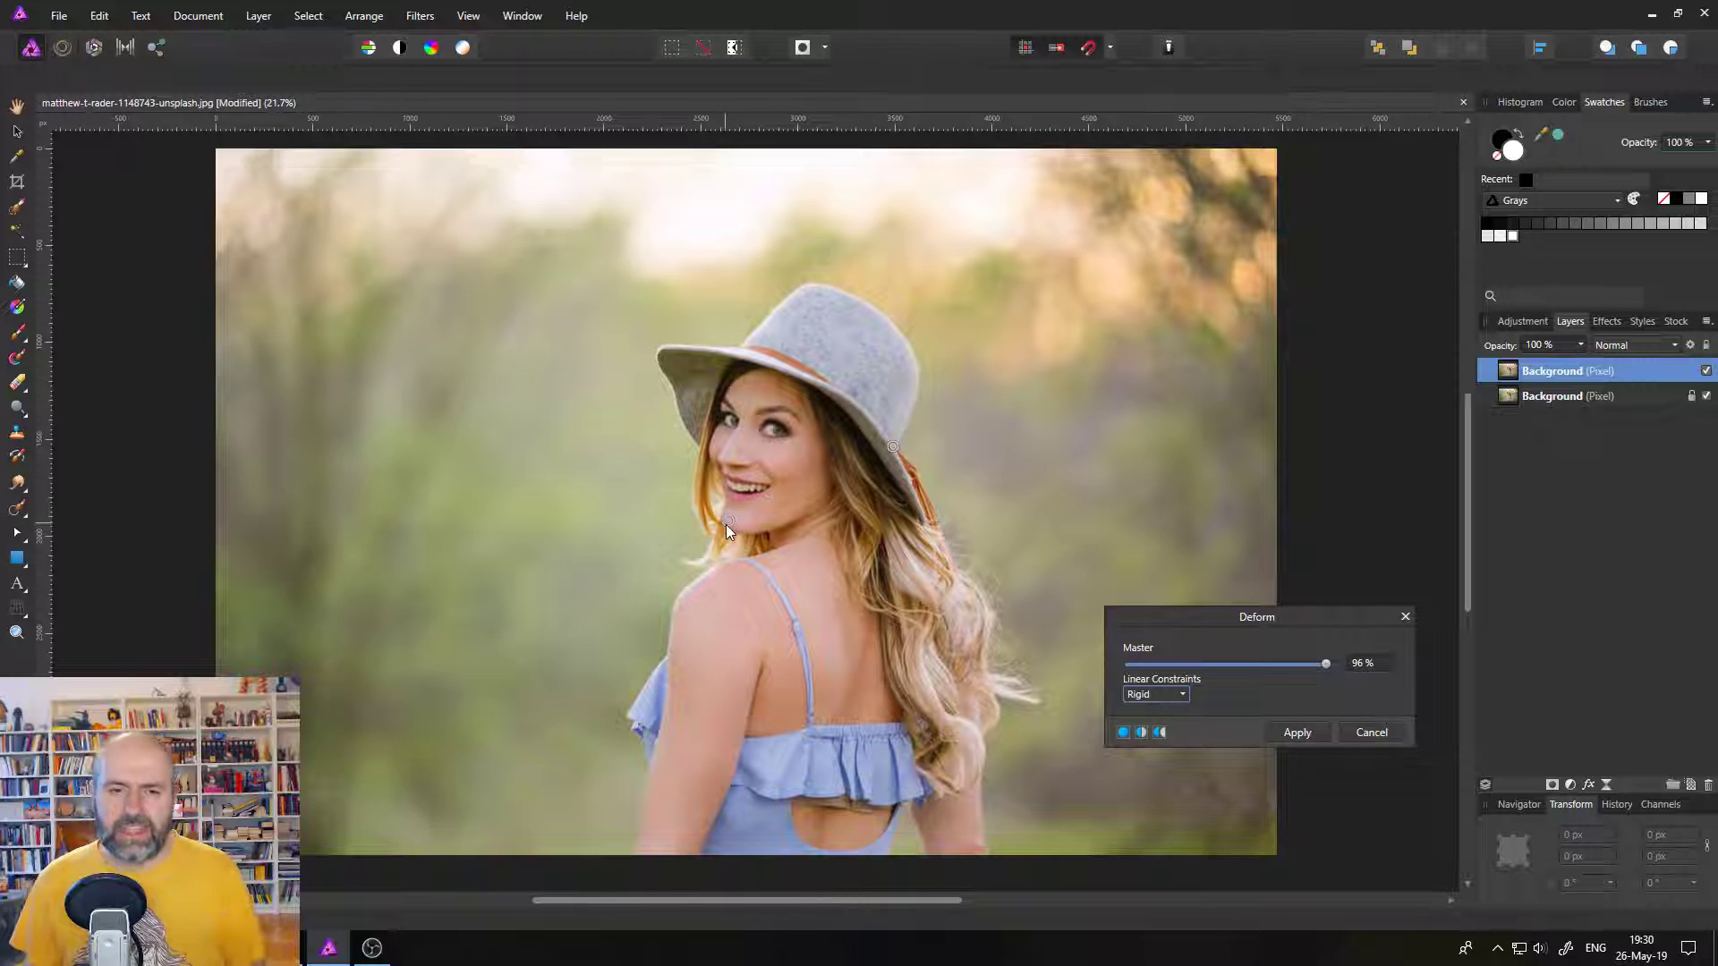
mouse_move(729, 521)
left_mouse_down()
mouse_move(716, 497)
mouse_move(512, 660)
mouse_move(766, 529)
mouse_move(846, 462)
mouse_move(727, 439)
mouse_move(652, 516)
mouse_move(716, 538)
mouse_move(729, 519)
mouse_move(659, 521)
mouse_move(560, 565)
mouse_move(743, 512)
mouse_move(732, 500)
mouse_move(678, 543)
mouse_move(726, 521)
left_mouse_up()
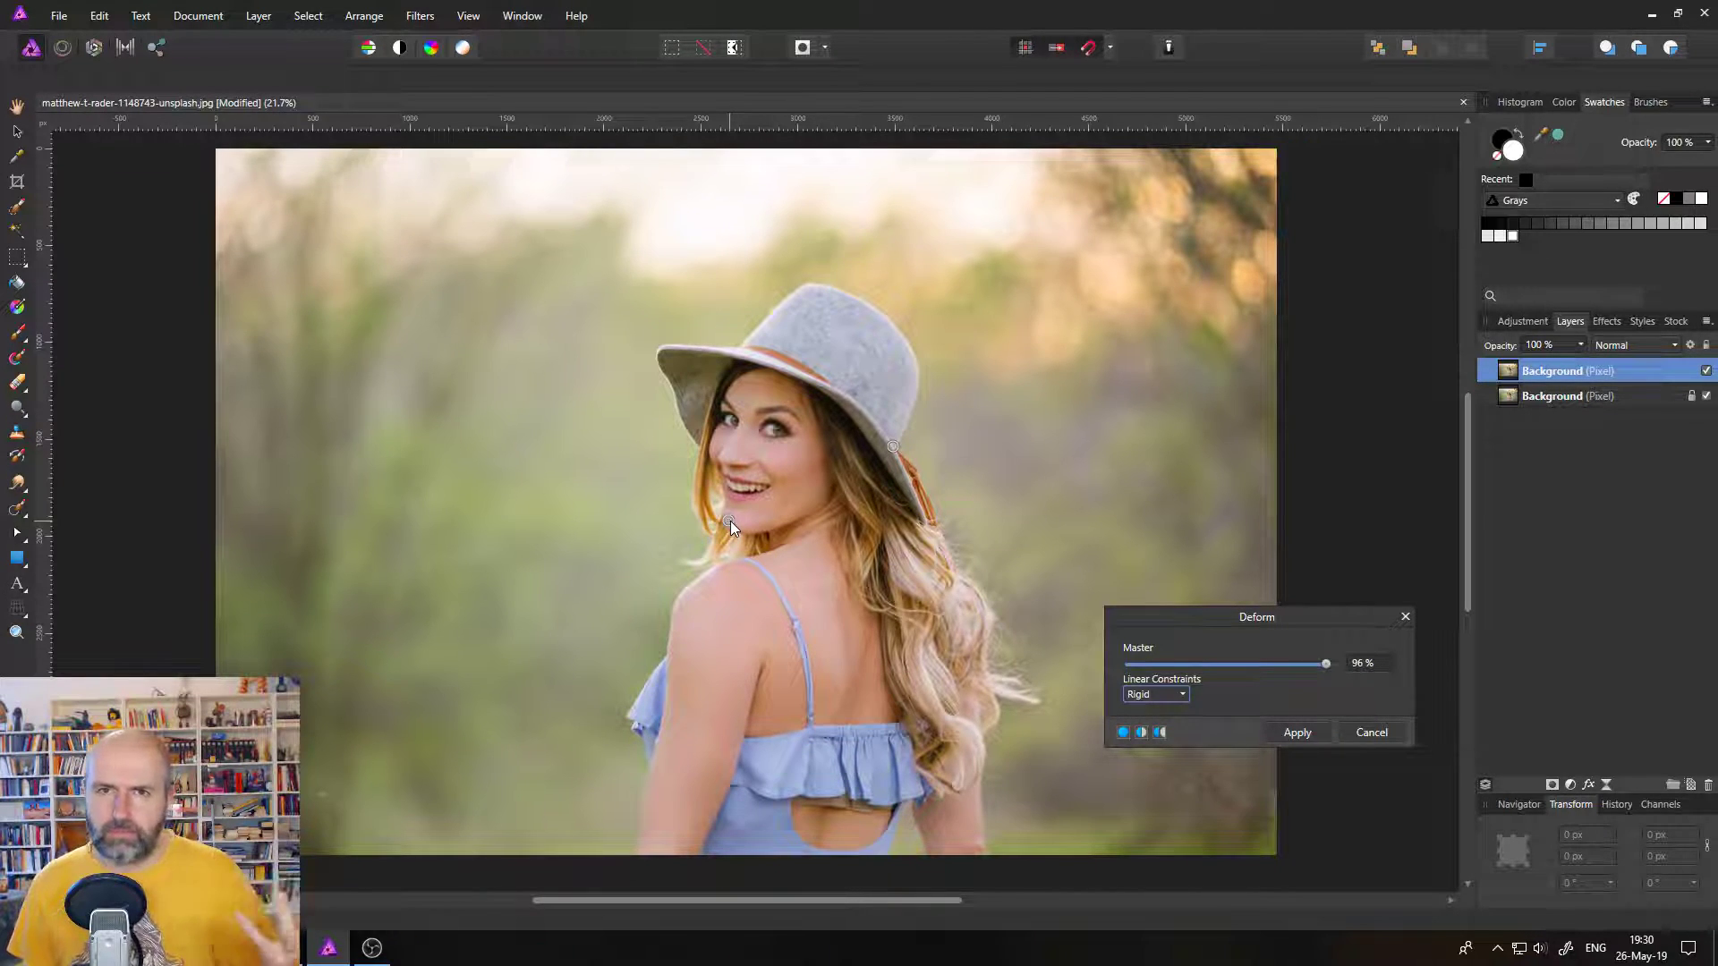
left_click(1370, 733)
Start the Deform filter on the upper Background layer to reshape the woman's chin.
left_click(16, 632)
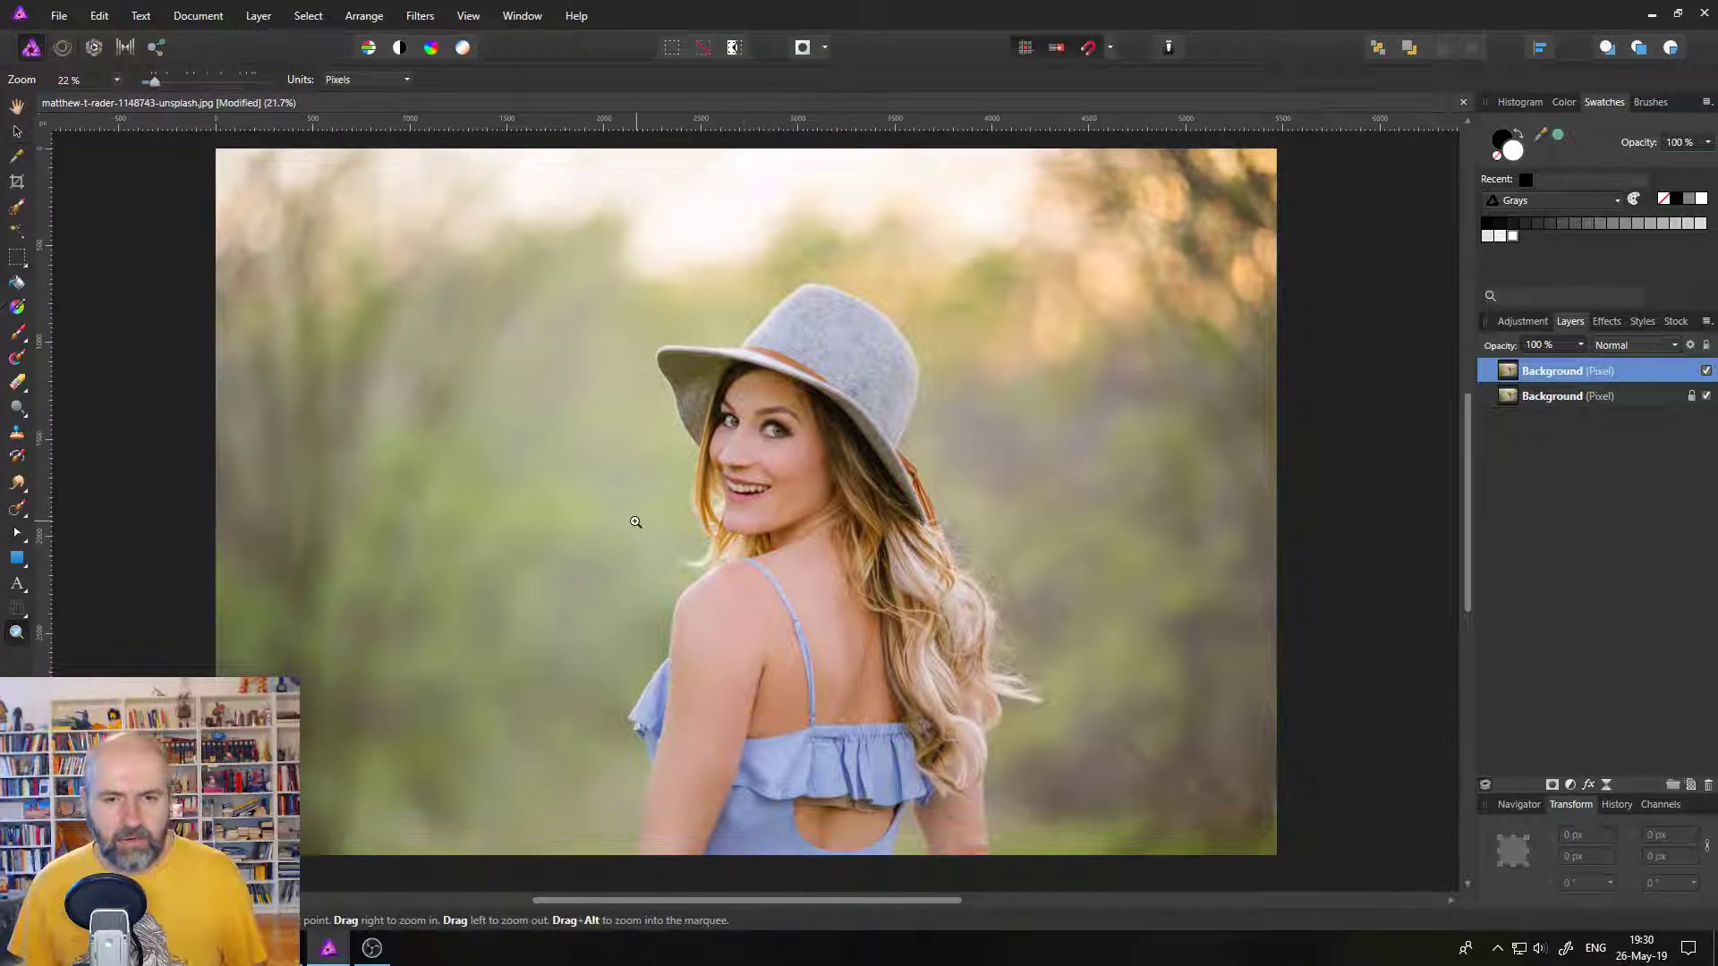
left_click(752, 520)
left_click(752, 521)
left_click(765, 492)
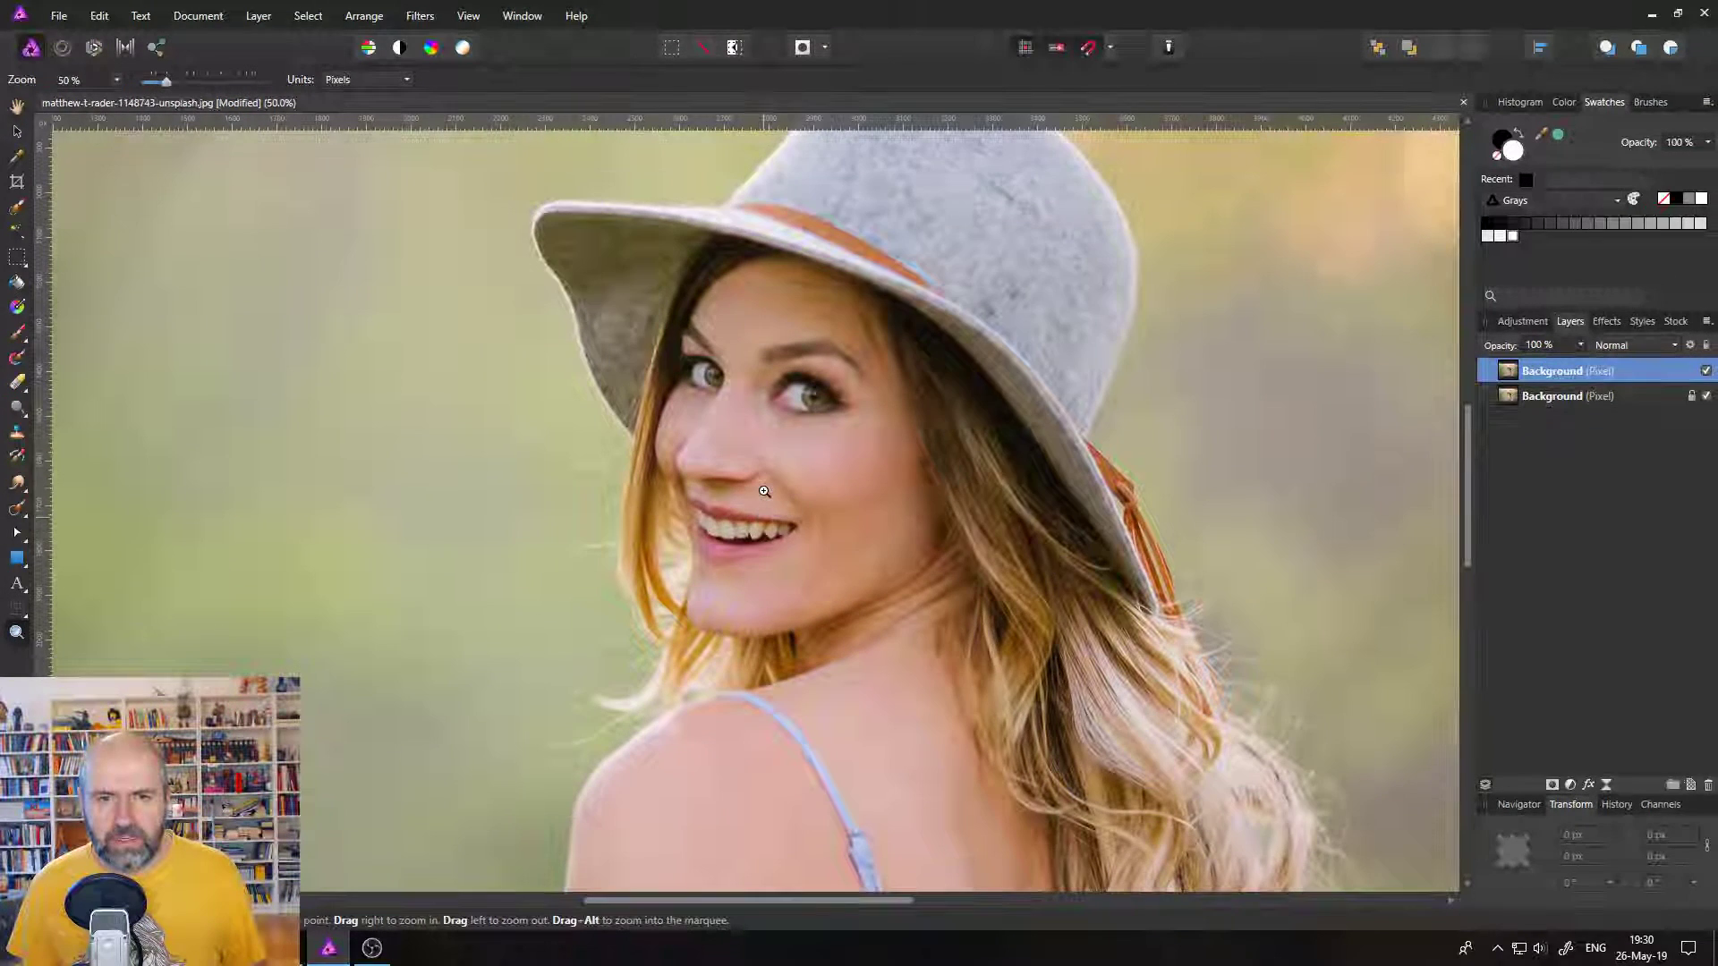
left_click(759, 593)
scroll(761, 587, "up", 2)
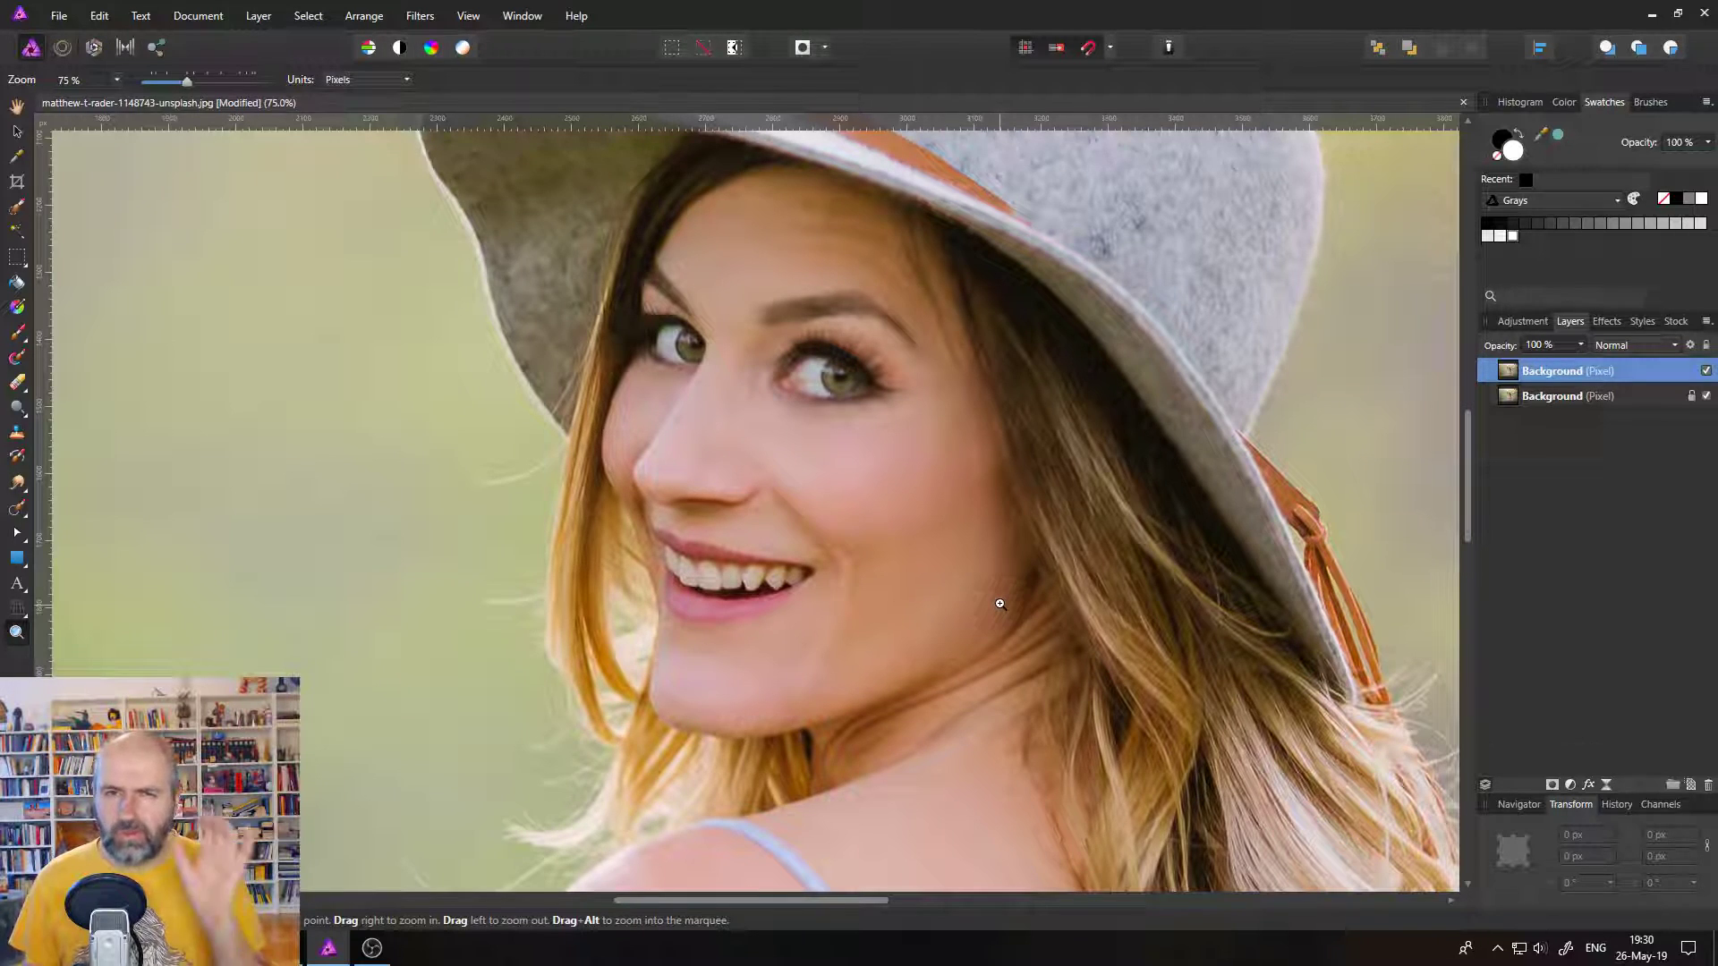
left_click(421, 18)
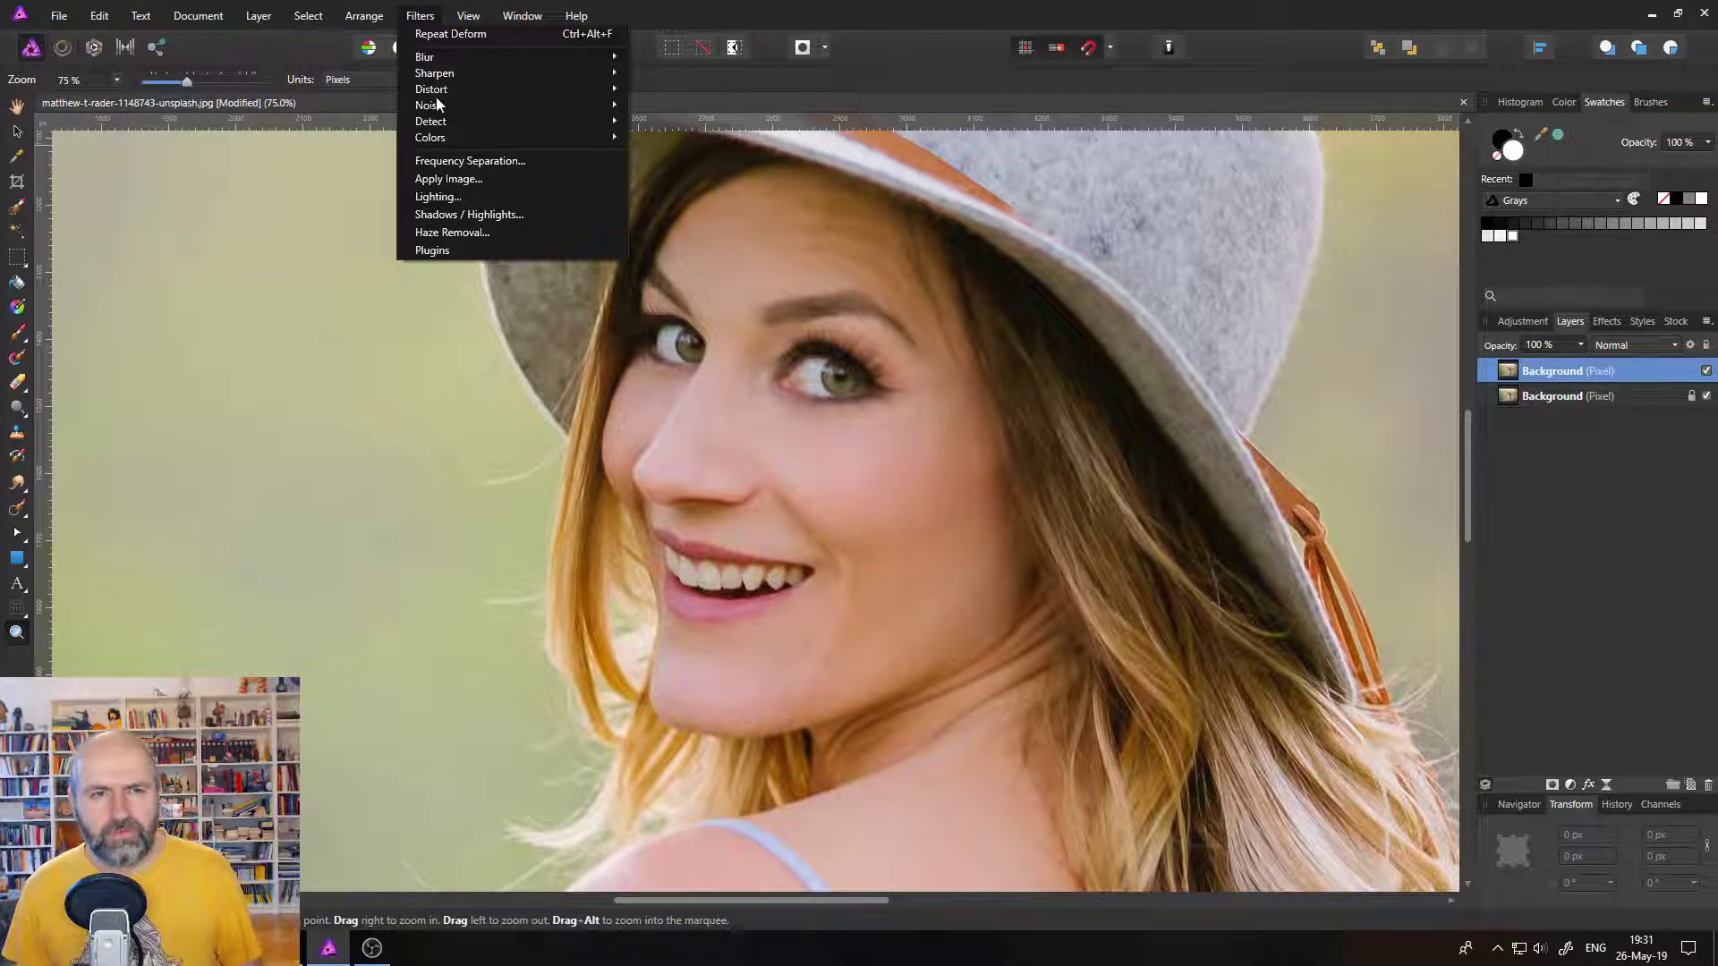
mouse_move(436, 93)
left_click(653, 94)
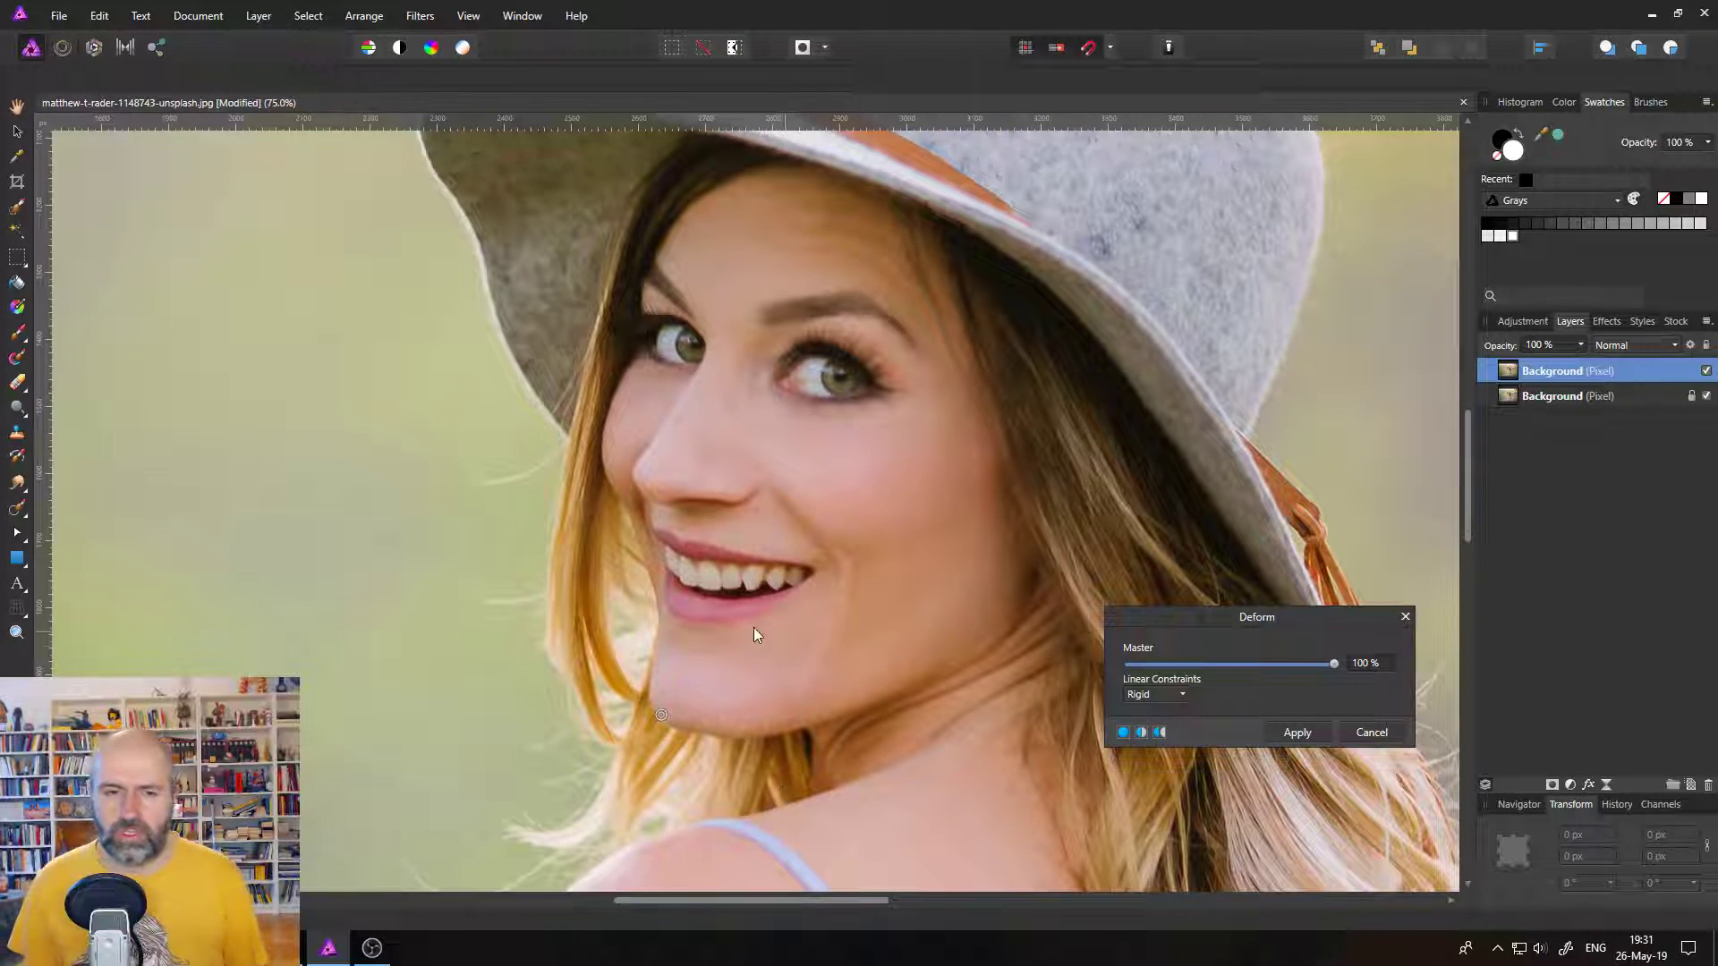
Place Deform control points on the lower lip, cheek, jaw, neck, shoulder, hat brim edge and nose to hold them in place.
left_click(667, 605)
left_click(700, 617)
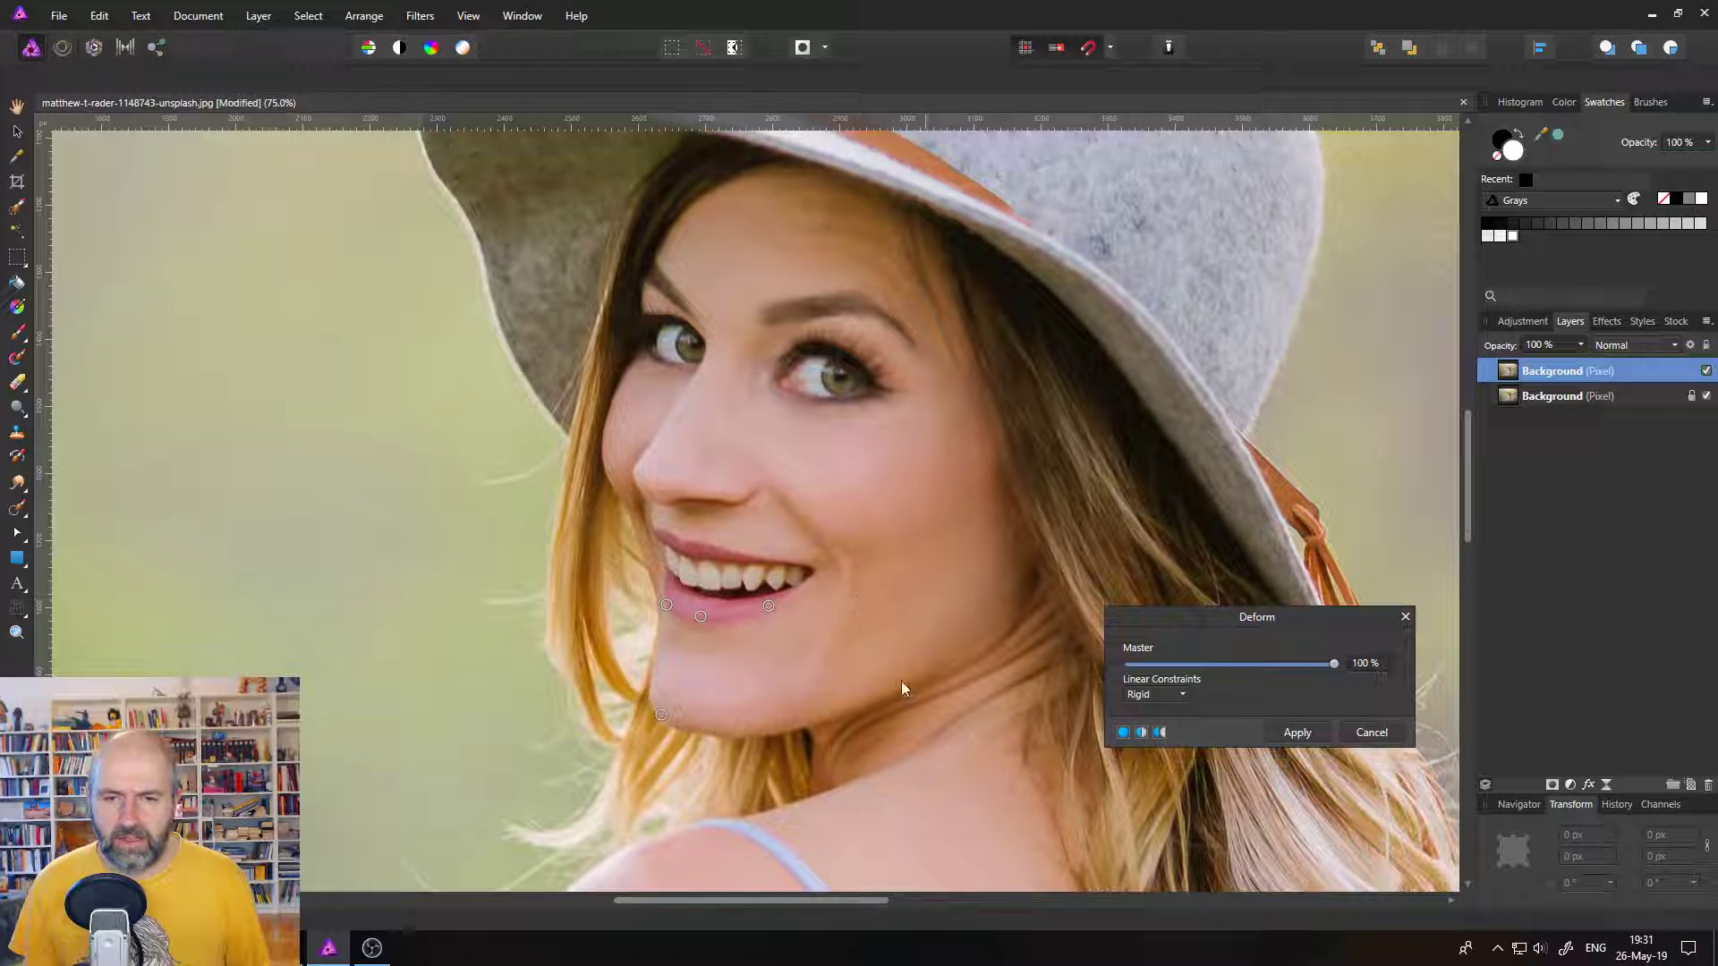
left_click(879, 692)
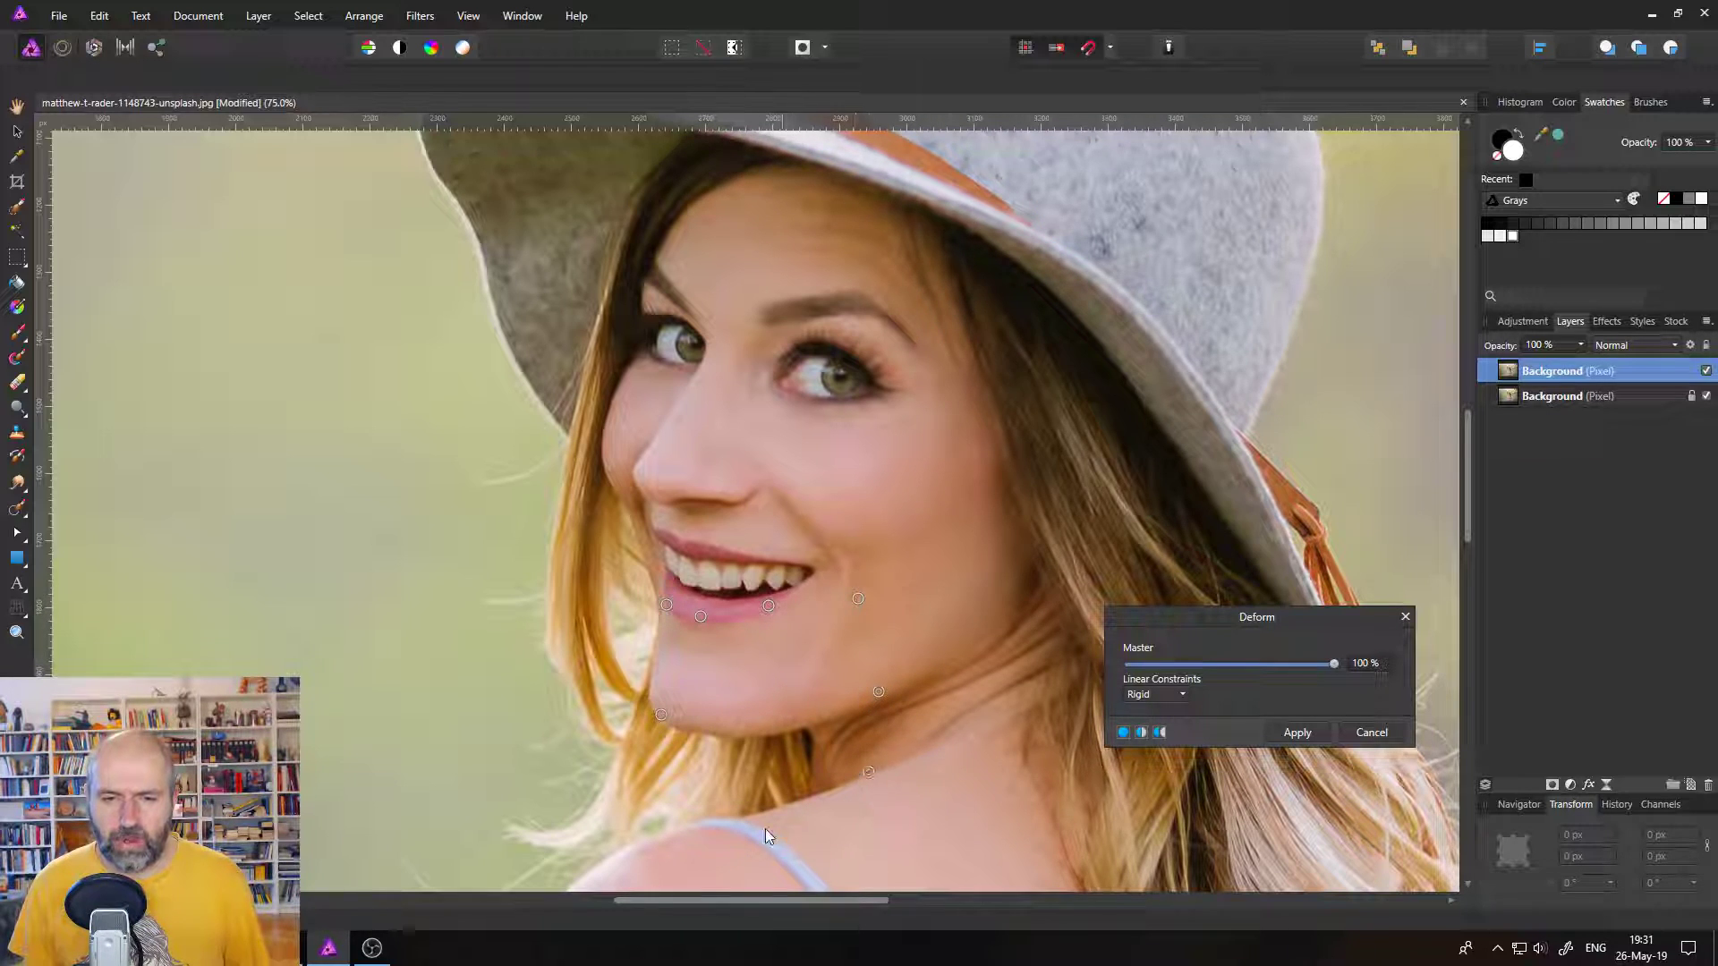
left_click(627, 856)
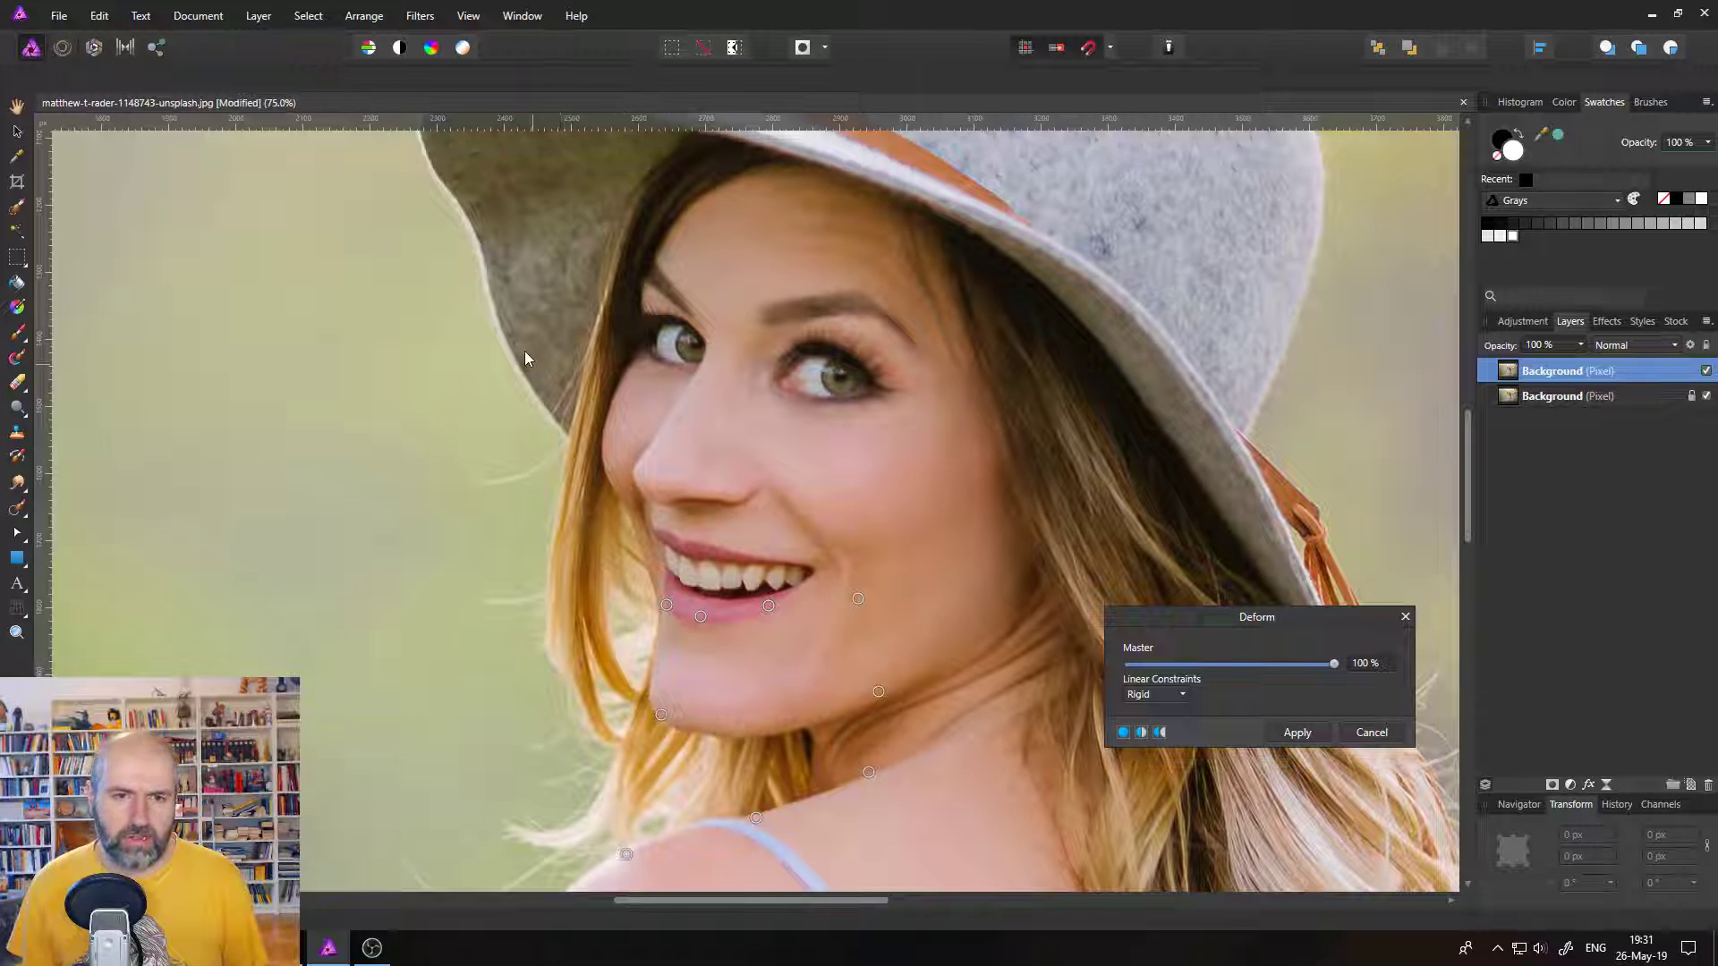
left_click(497, 321)
left_click(538, 407)
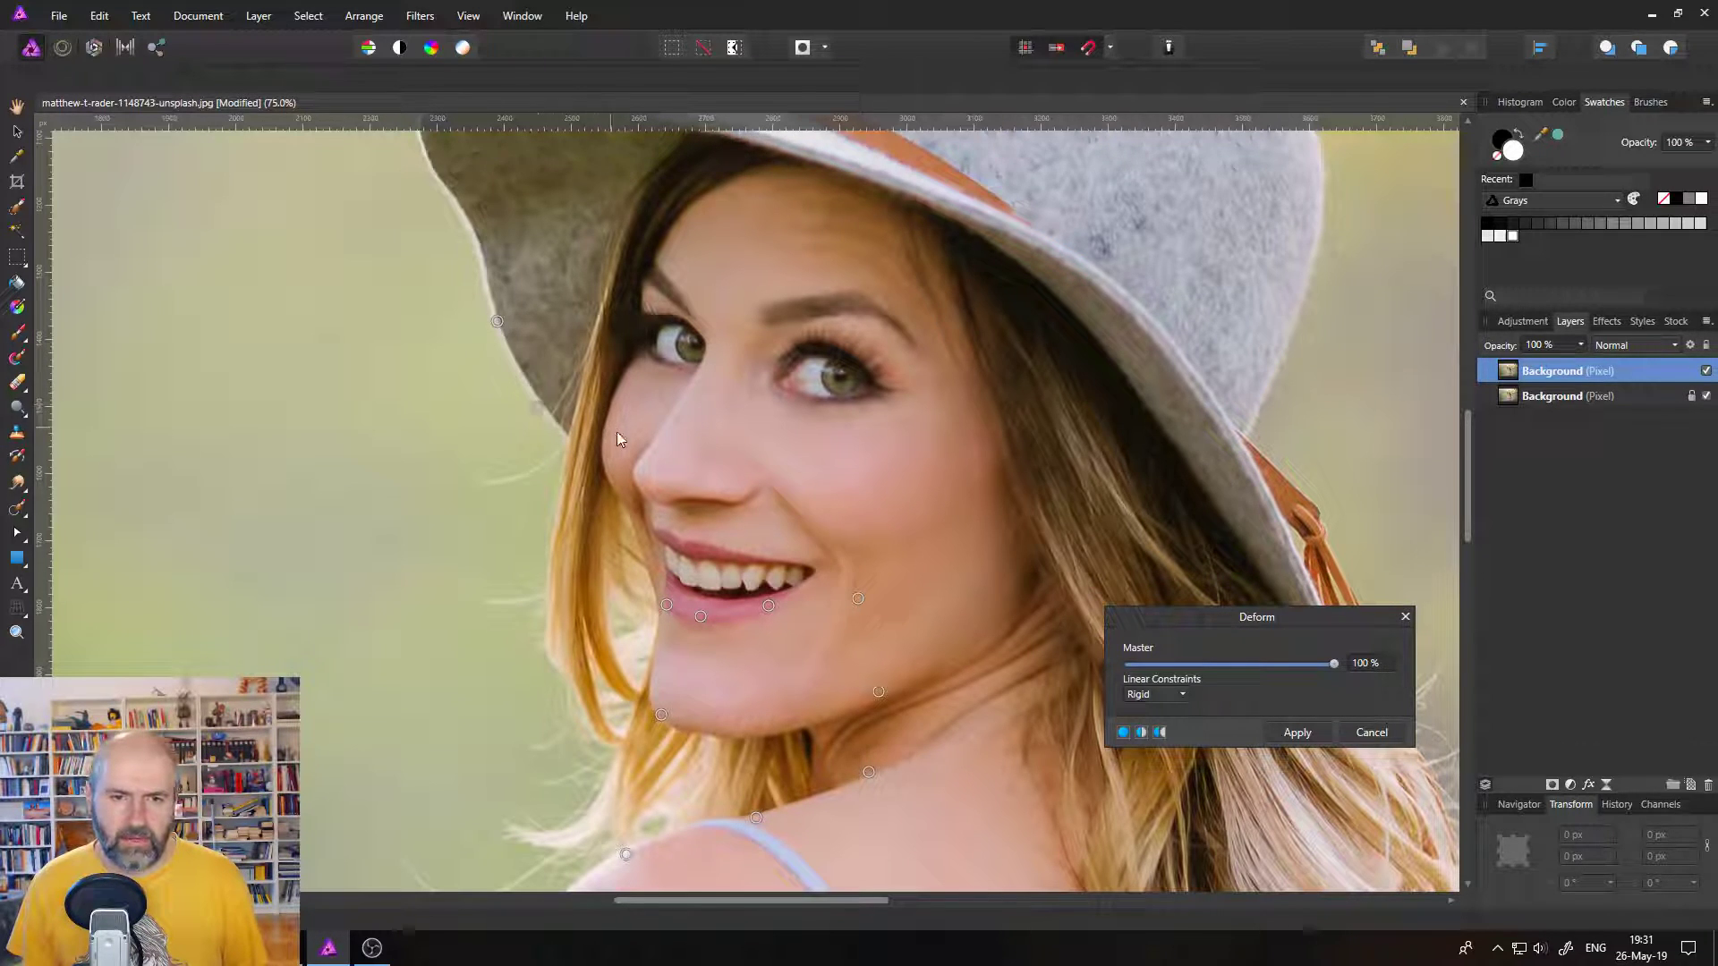
left_click(658, 480)
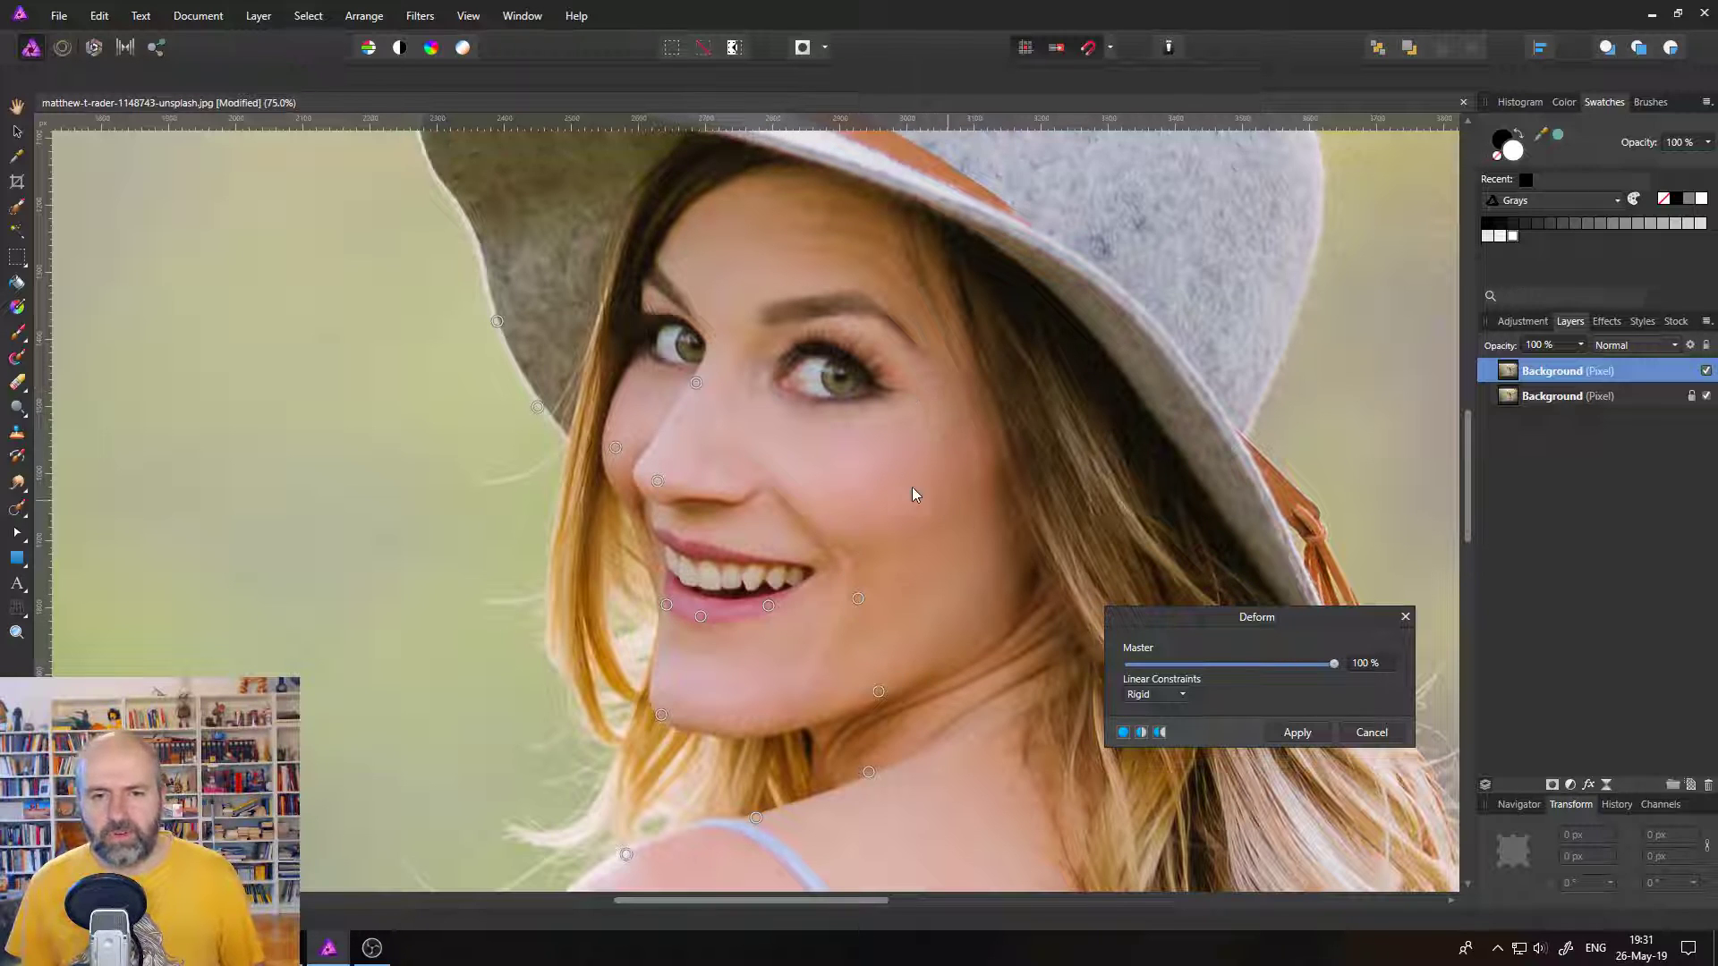
Anchor the surroundings with Deform control points near the corners of the visible area and in the green background.
left_click(1409, 157)
left_click(1405, 857)
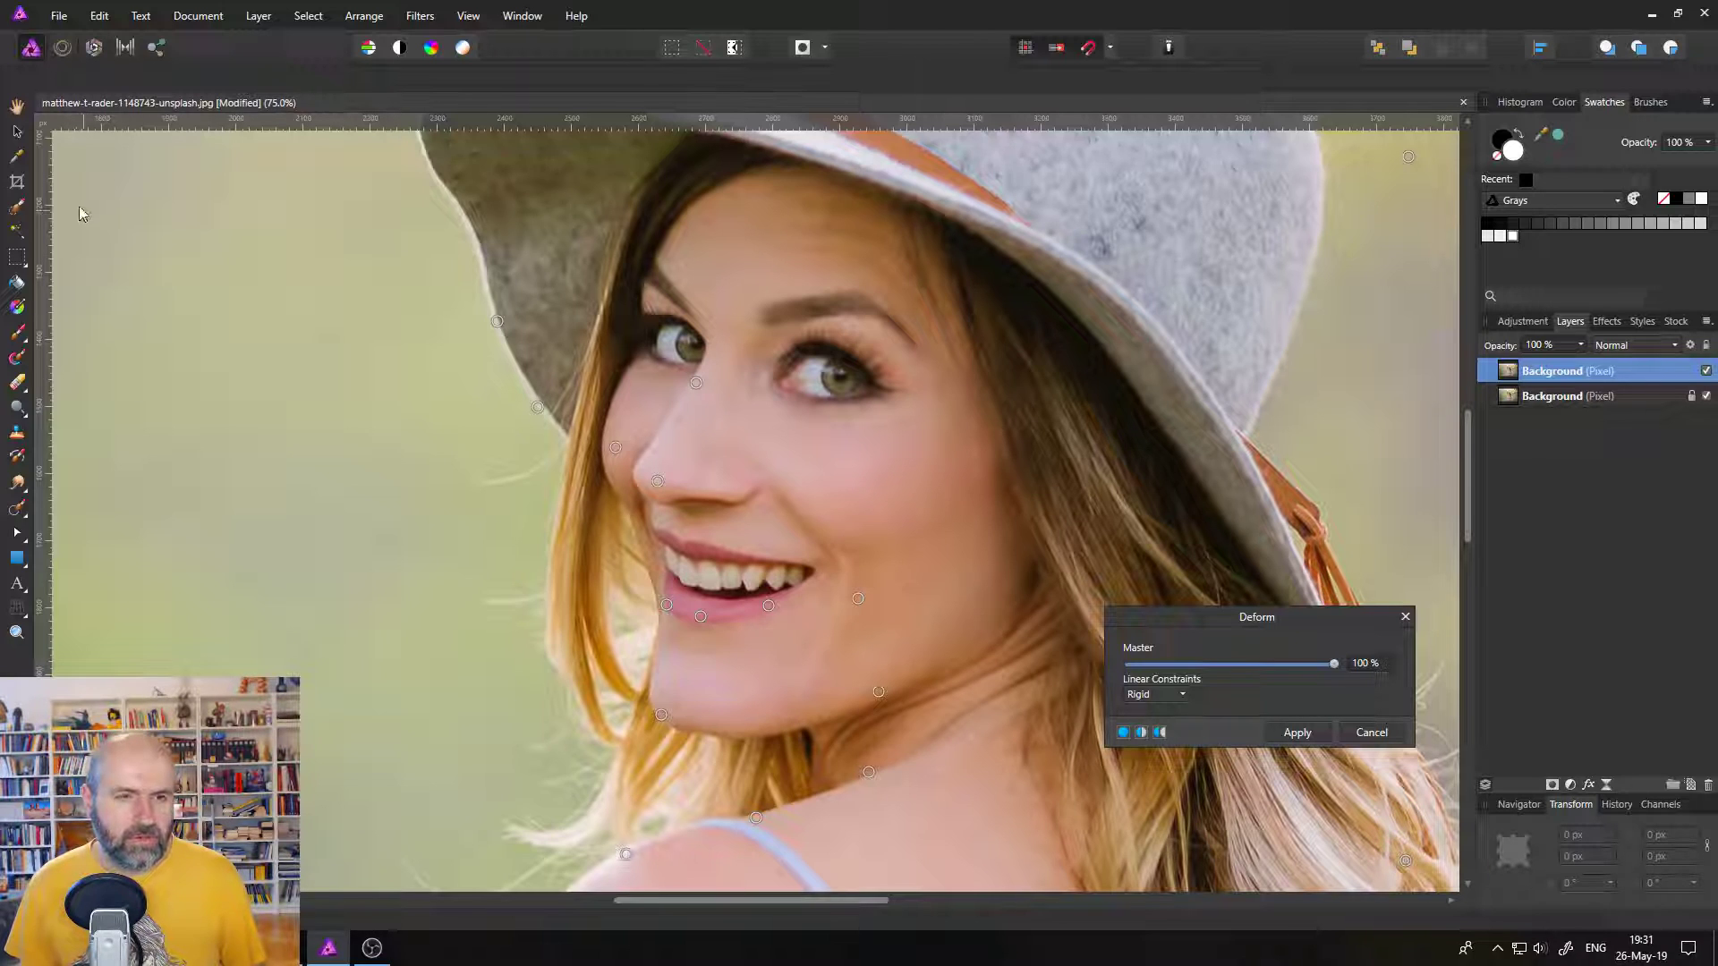
left_click(73, 141)
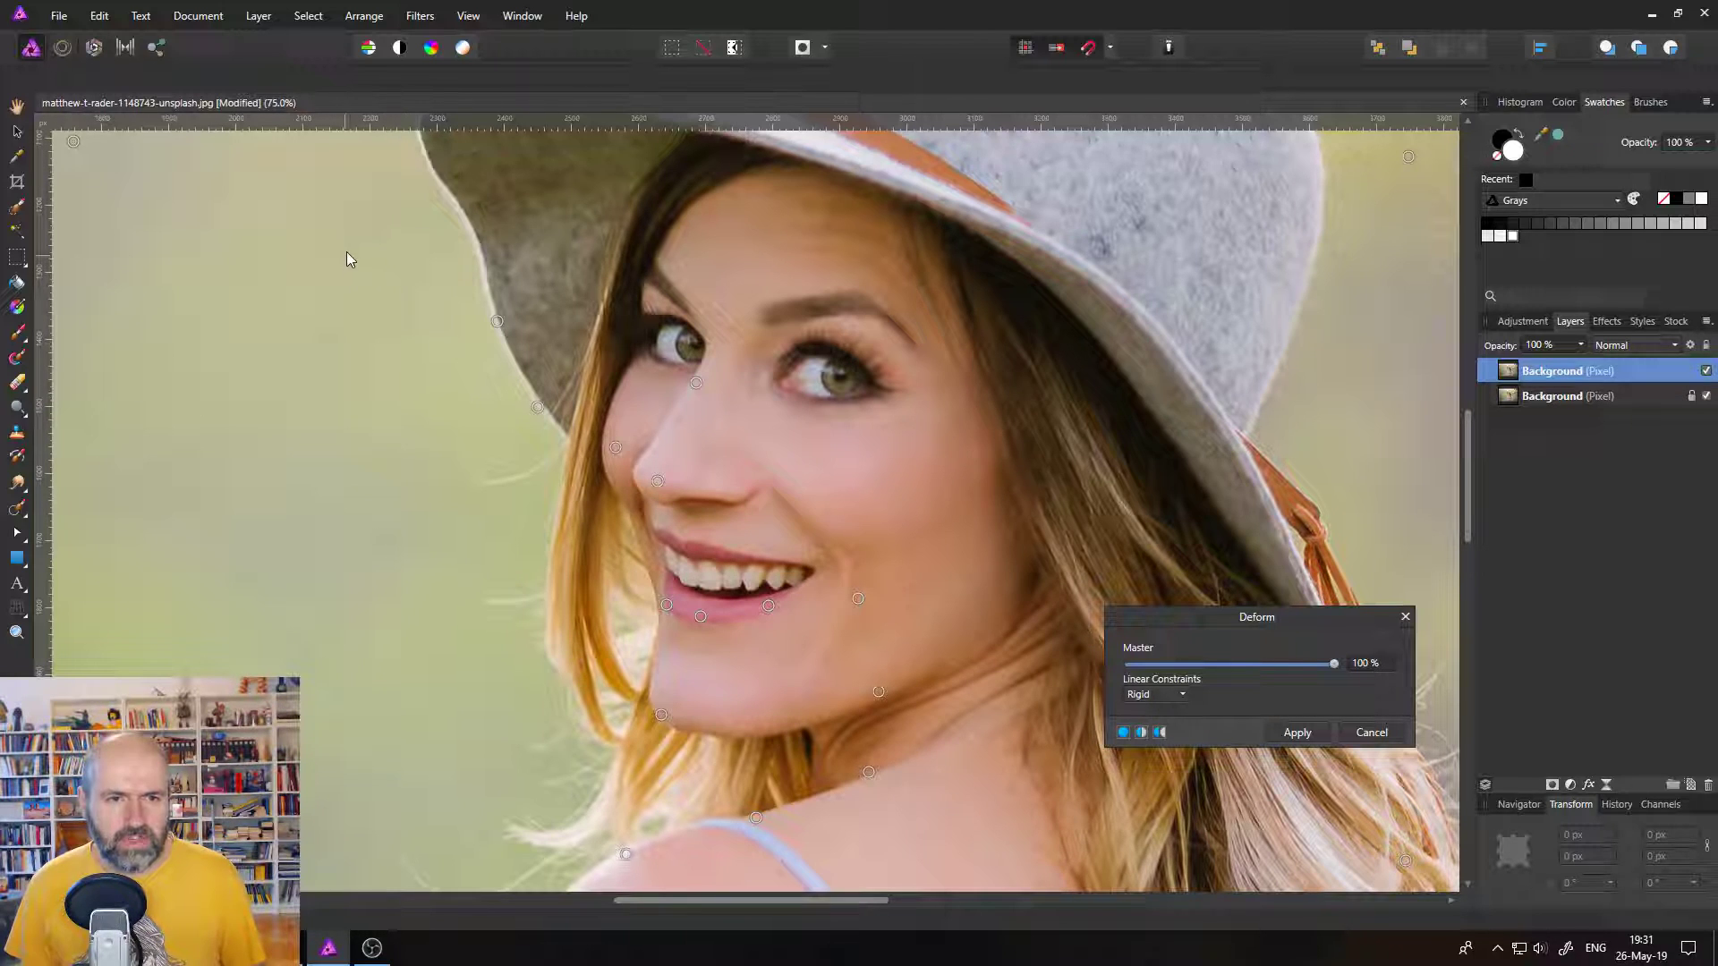
left_click(317, 779)
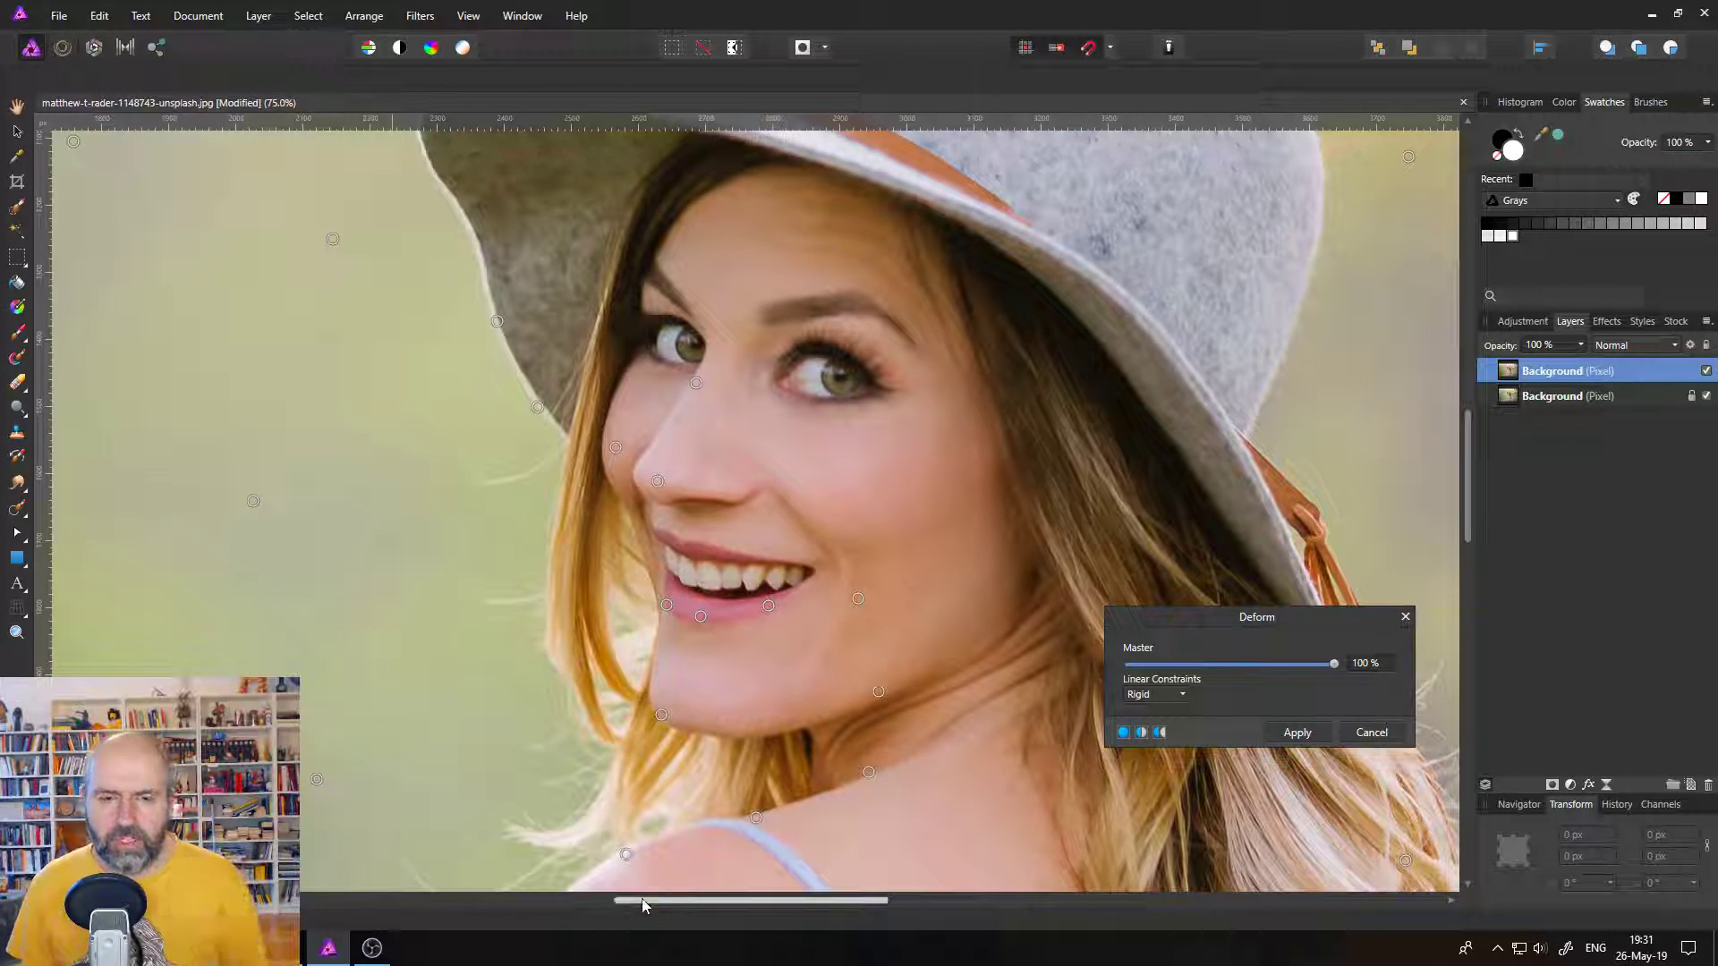
Move the chin's control point slightly inward towards the neck and apply the Deform filter.
mouse_move(664, 715)
left_mouse_down()
mouse_move(682, 714)
mouse_move(535, 694)
mouse_move(562, 766)
mouse_move(683, 712)
left_mouse_up()
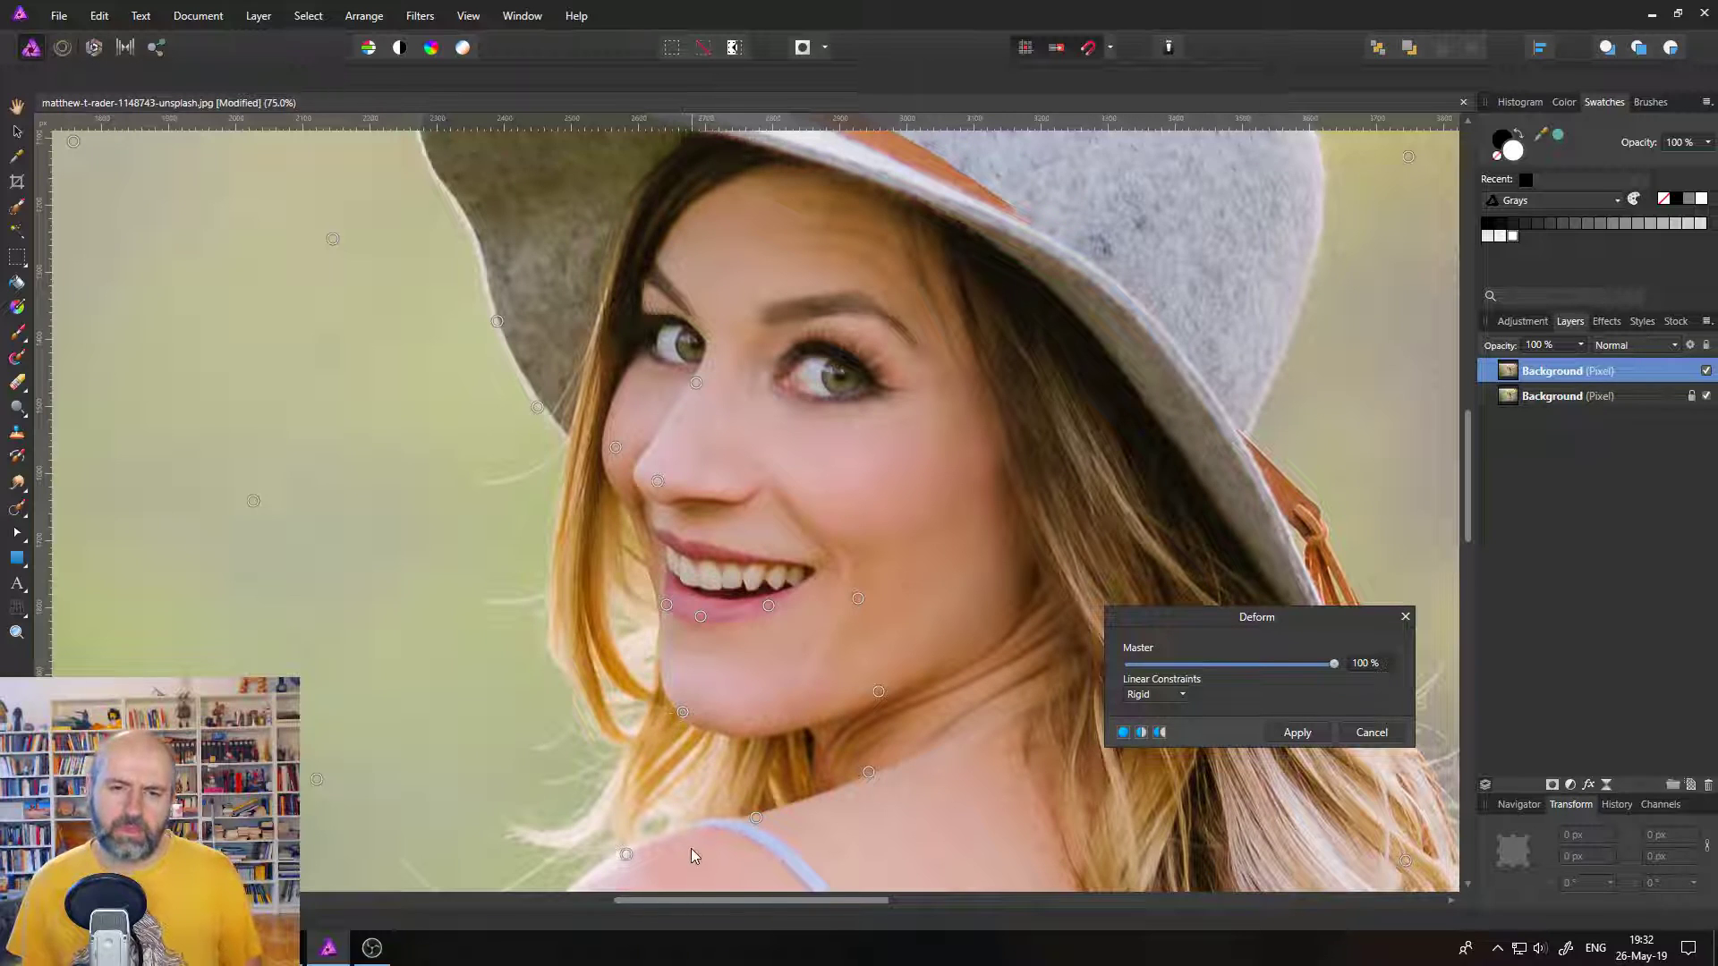
left_click(1296, 732)
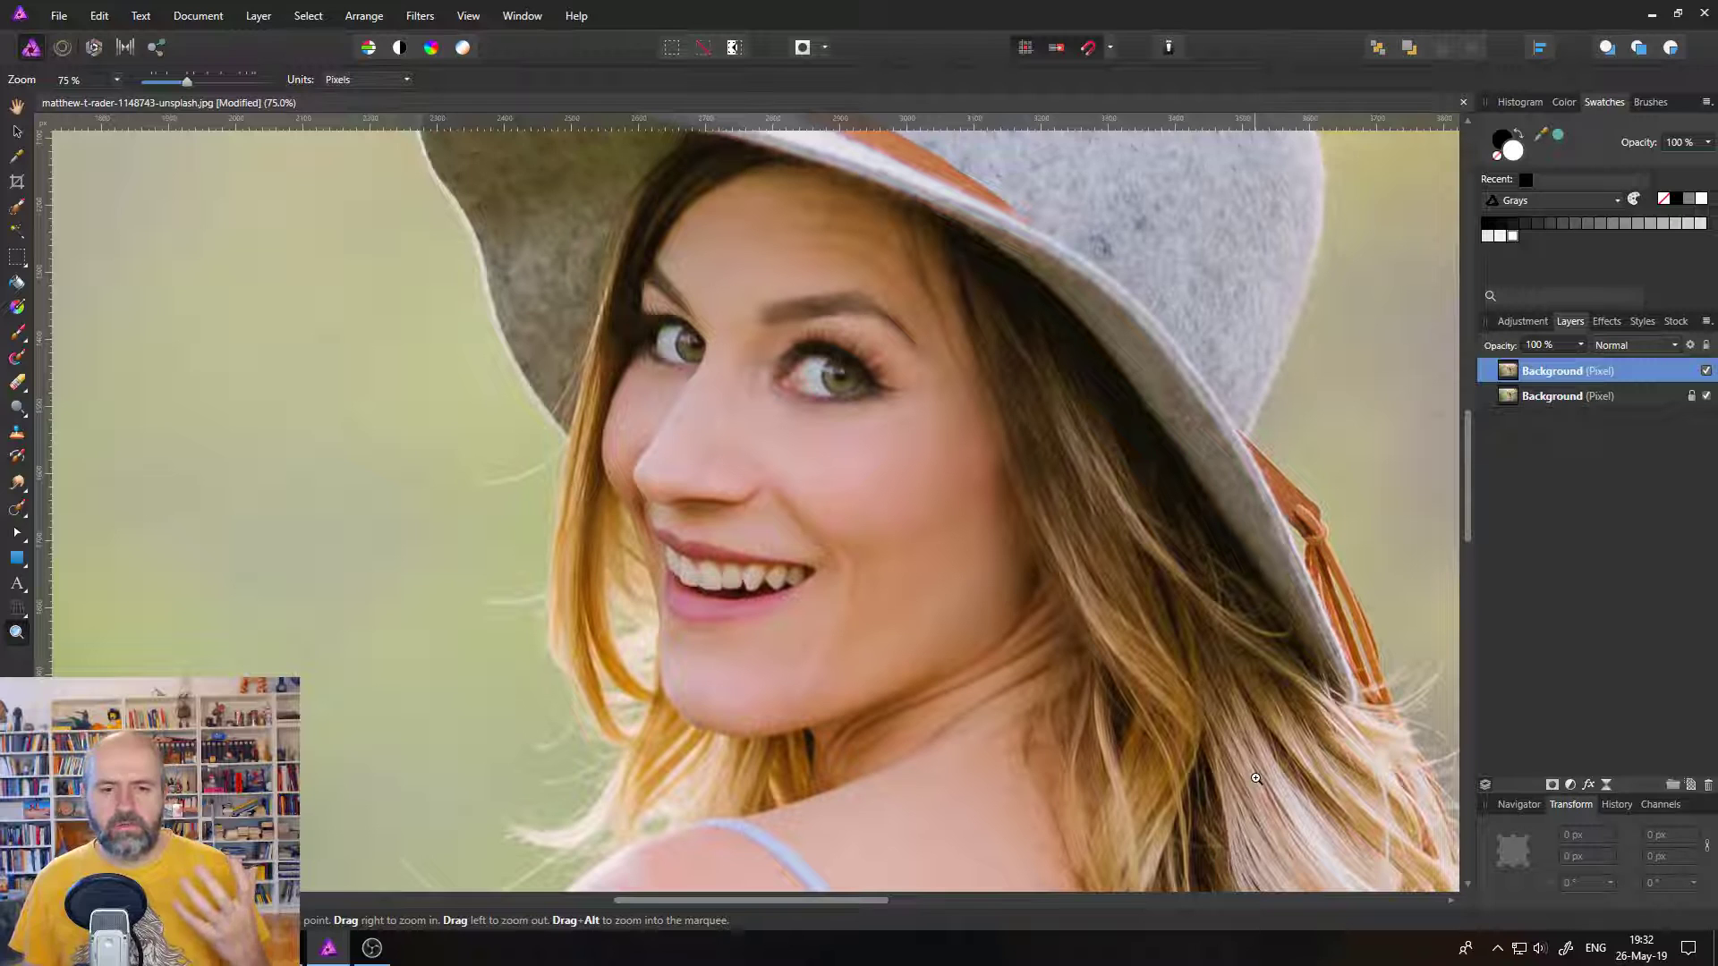
Compare the chin before and after the deformation by hiding and showing the upper Background layer.
left_click(1706, 371)
left_click(1706, 371)
left_click(1706, 371)
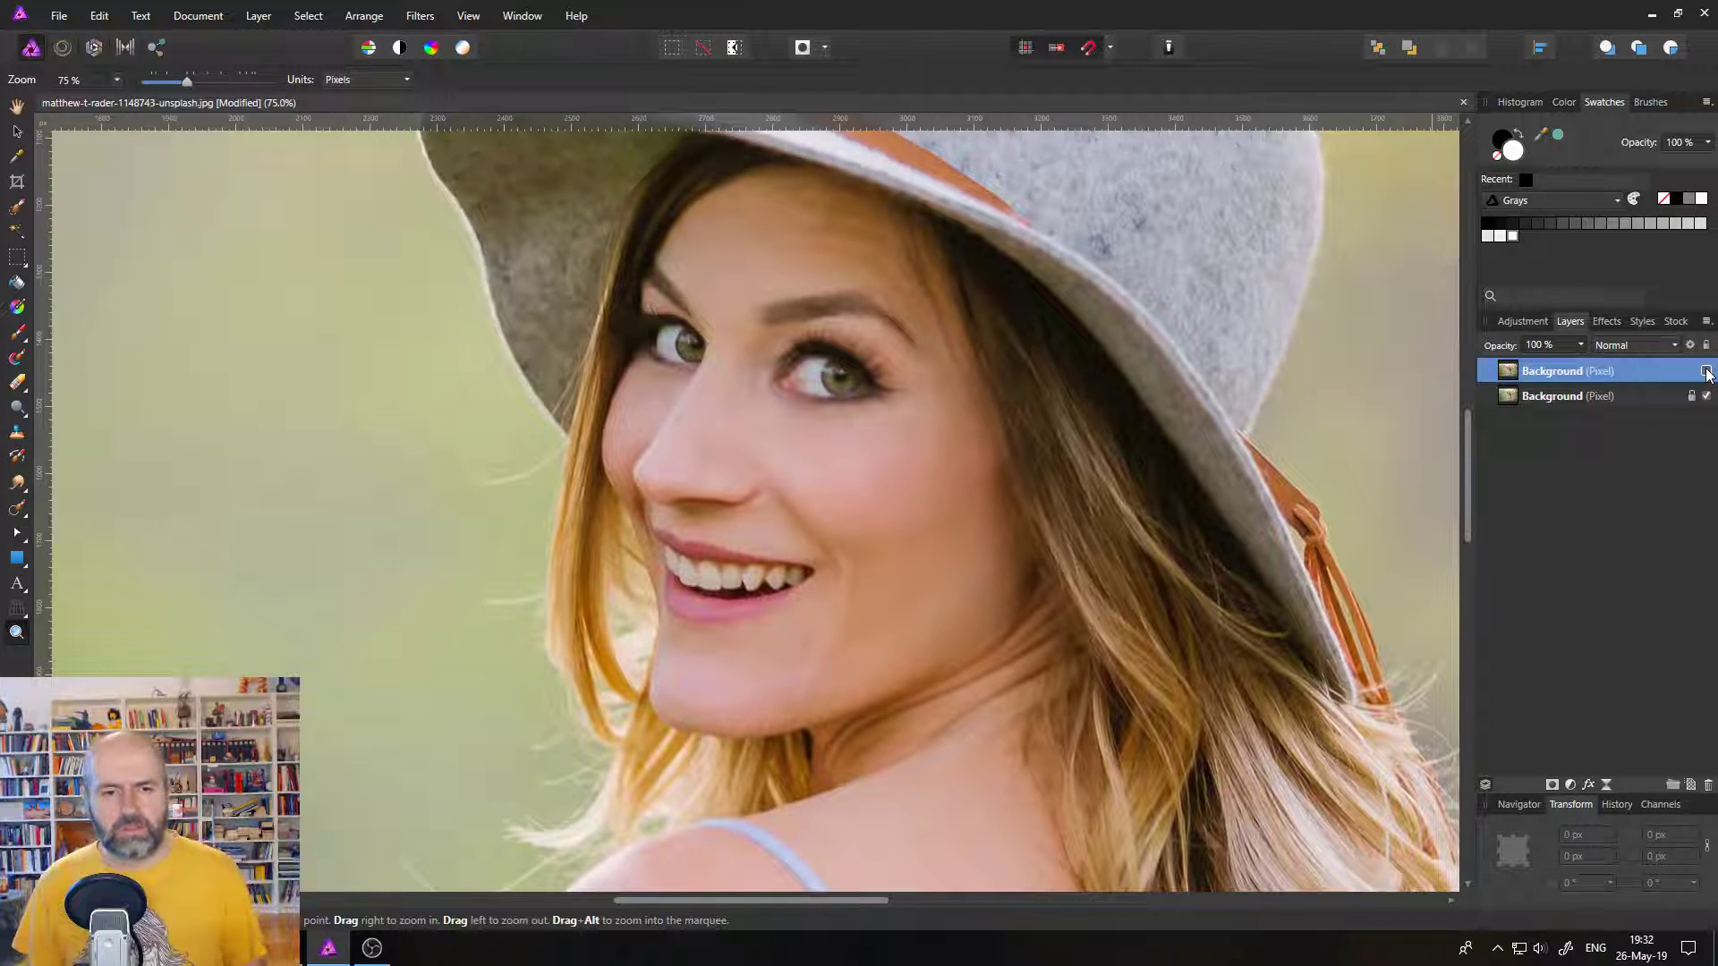
left_click(1707, 370)
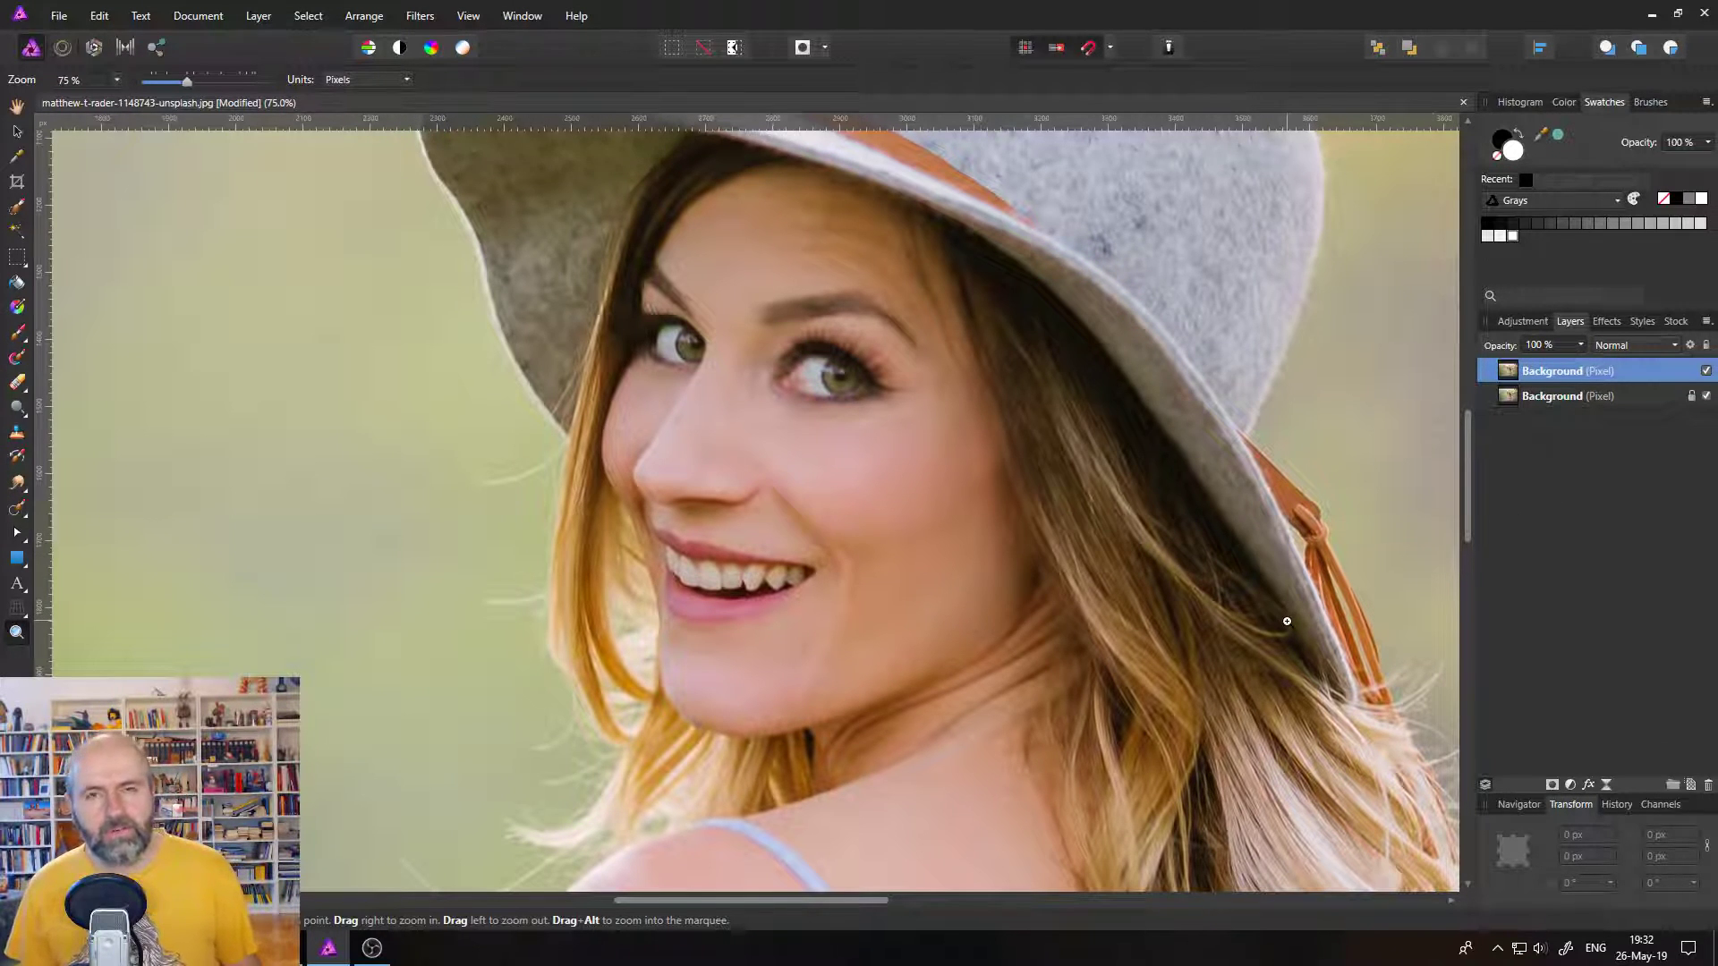
Start another Deform filter on the upper Background layer to reshape the hat brim, keeping its dialog clear of the brim.
left_click_drag(529, 263, 595, 406)
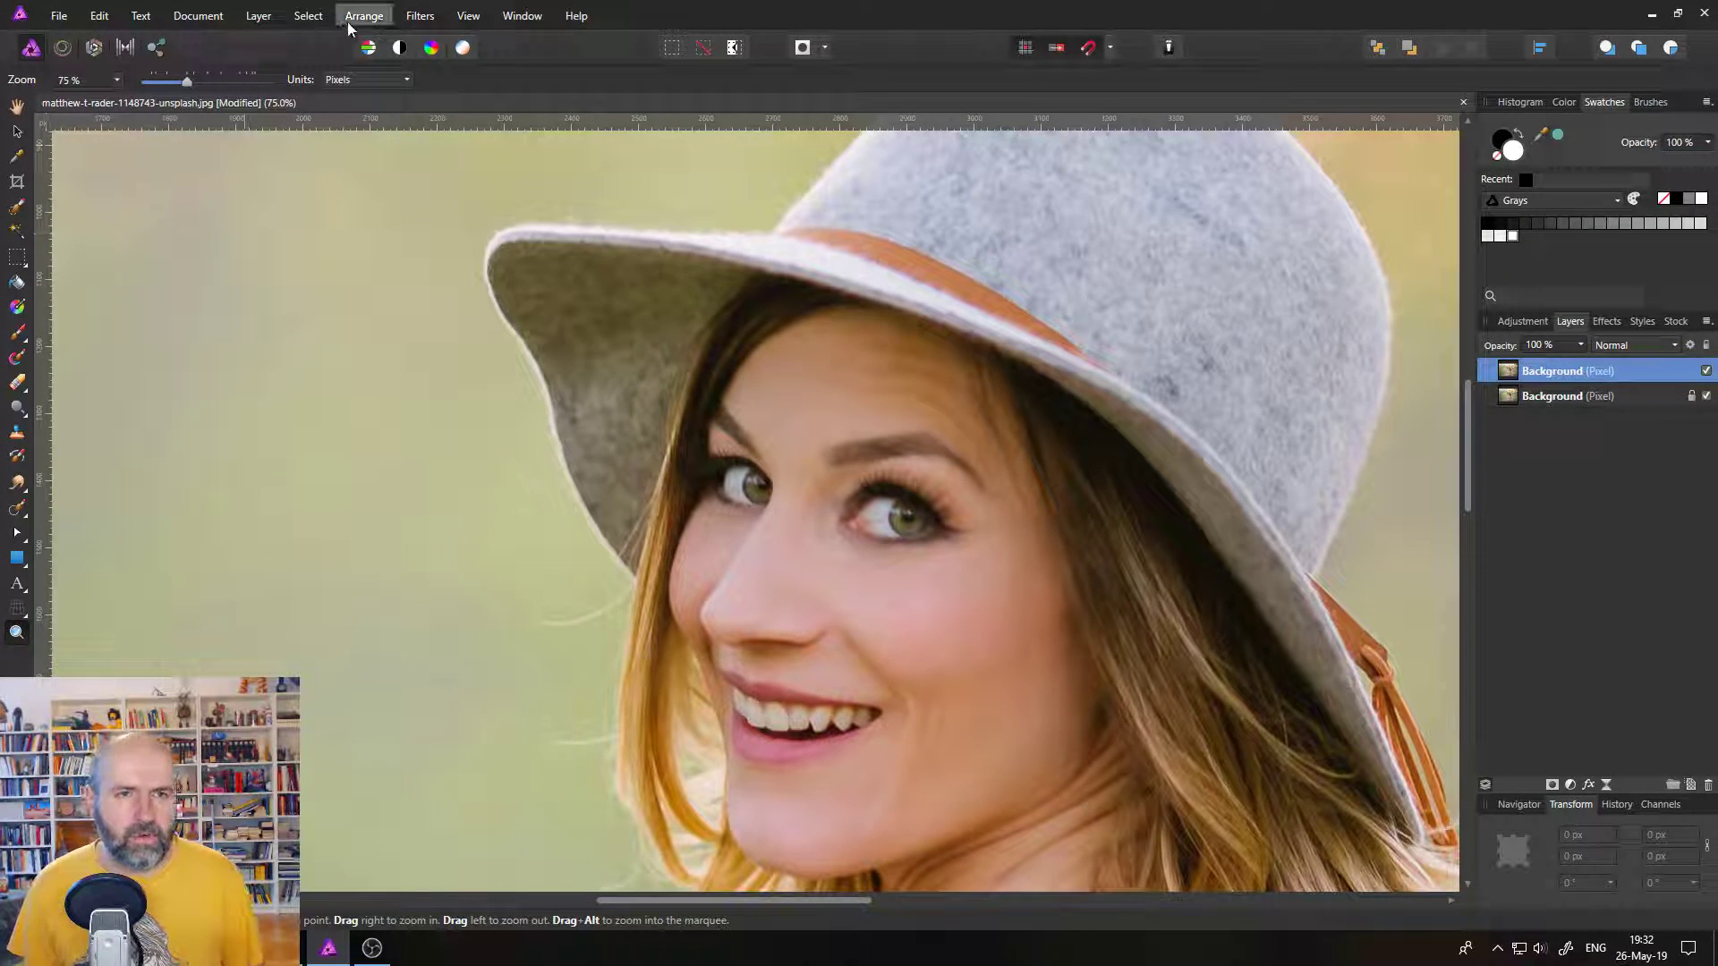
left_click(417, 16)
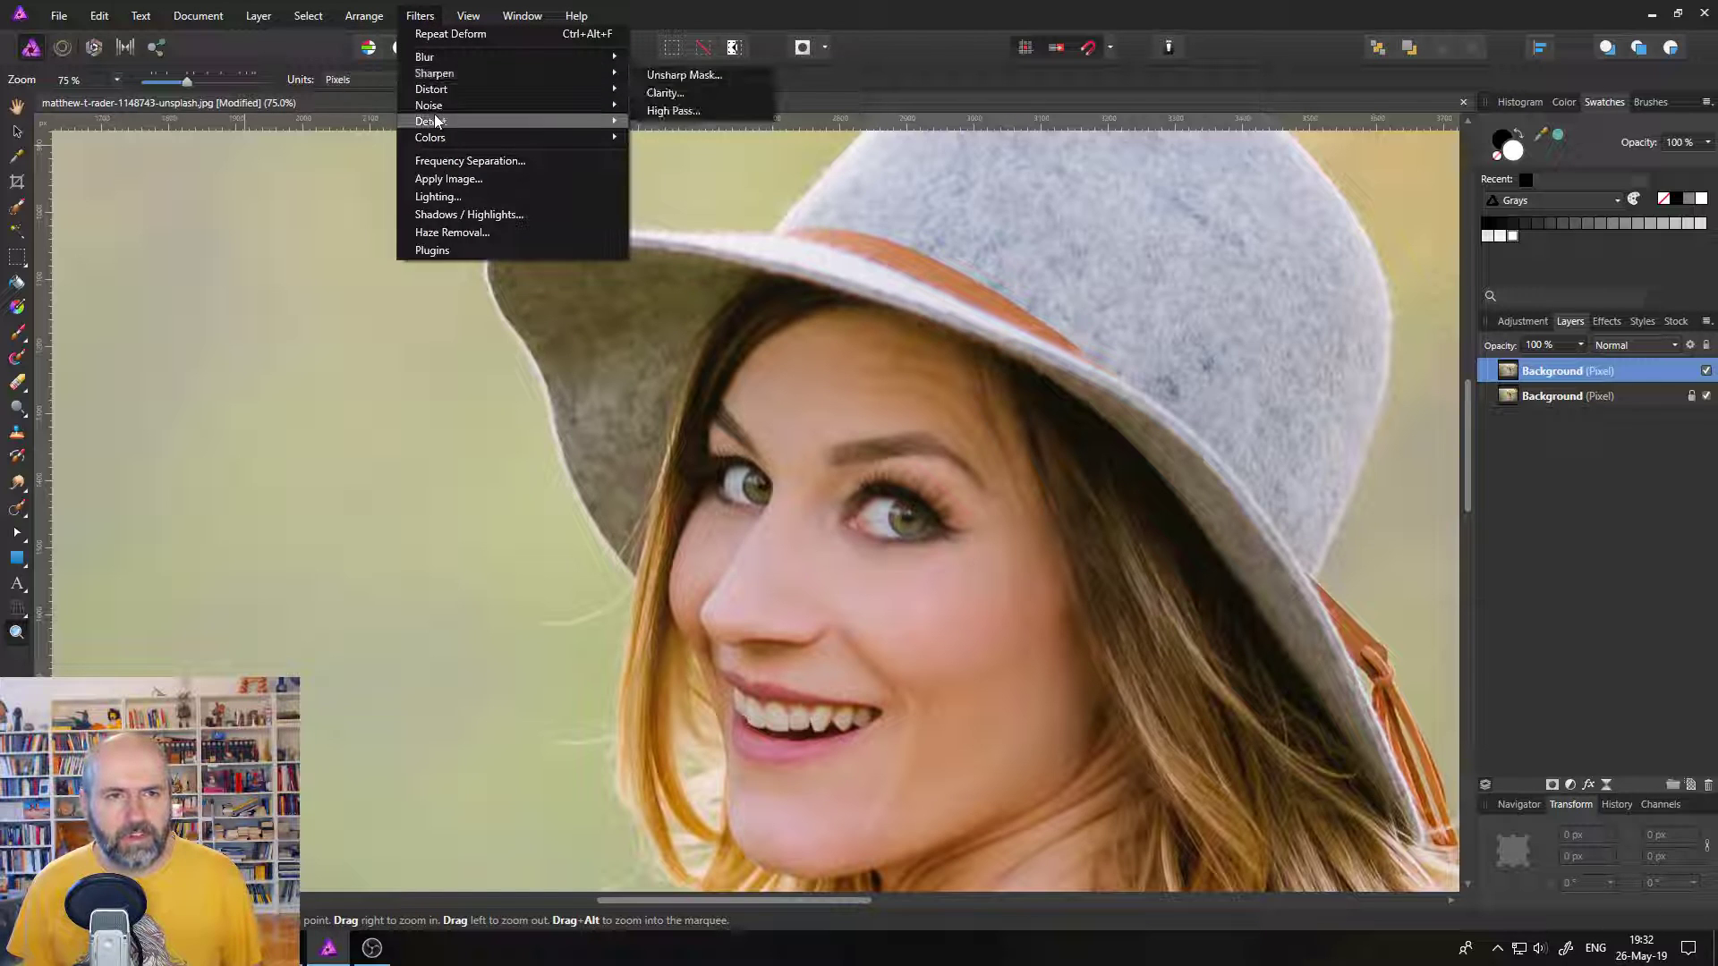
mouse_move(447, 91)
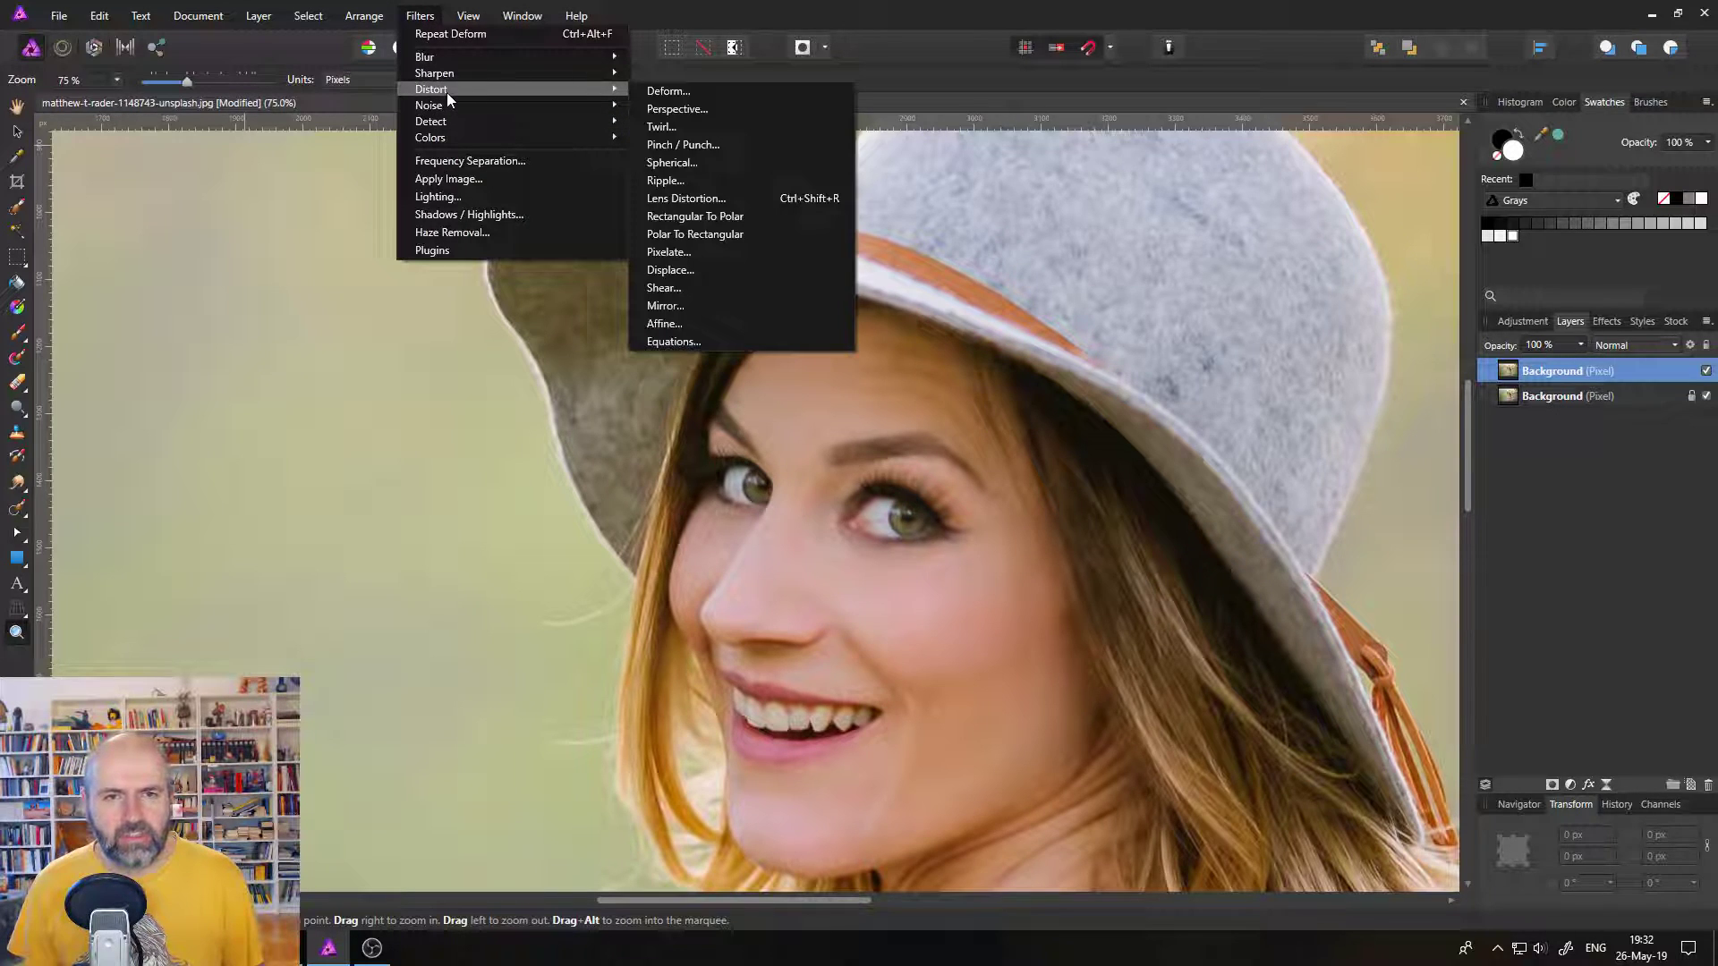
left_click(694, 91)
left_click_drag(1201, 610, 1149, 614)
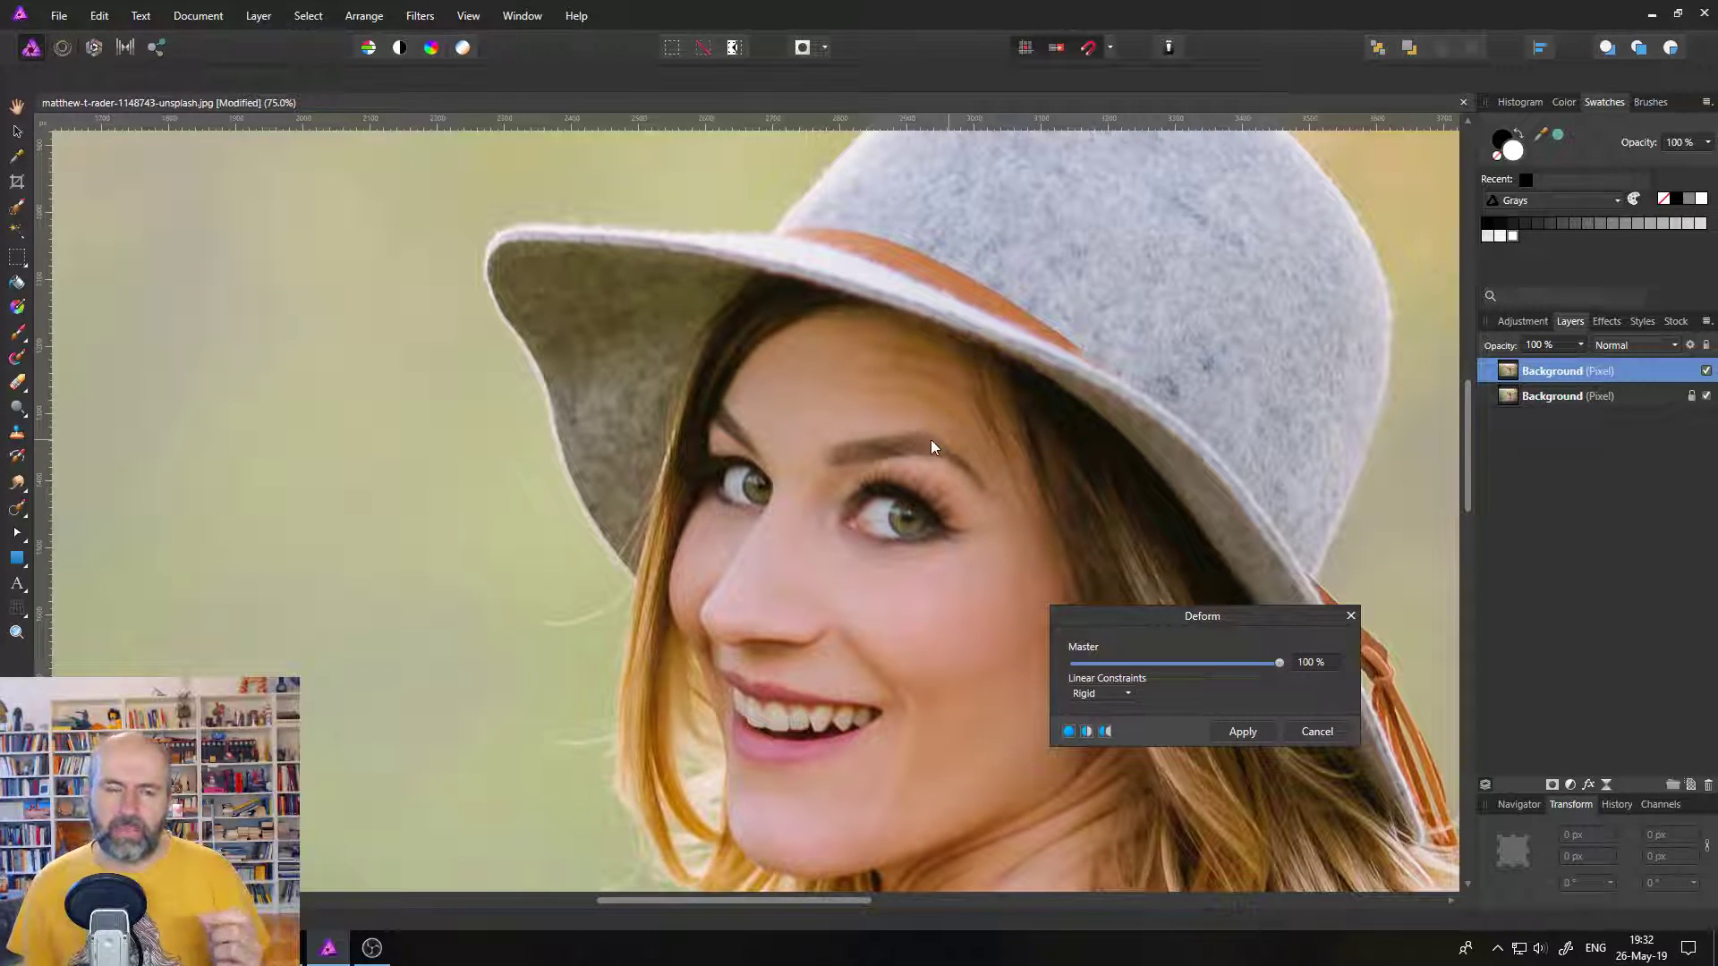
Place Deform control points along the hat brim's edge, on its underside, and on the cheek and eyebrow next to it.
left_click(558, 356)
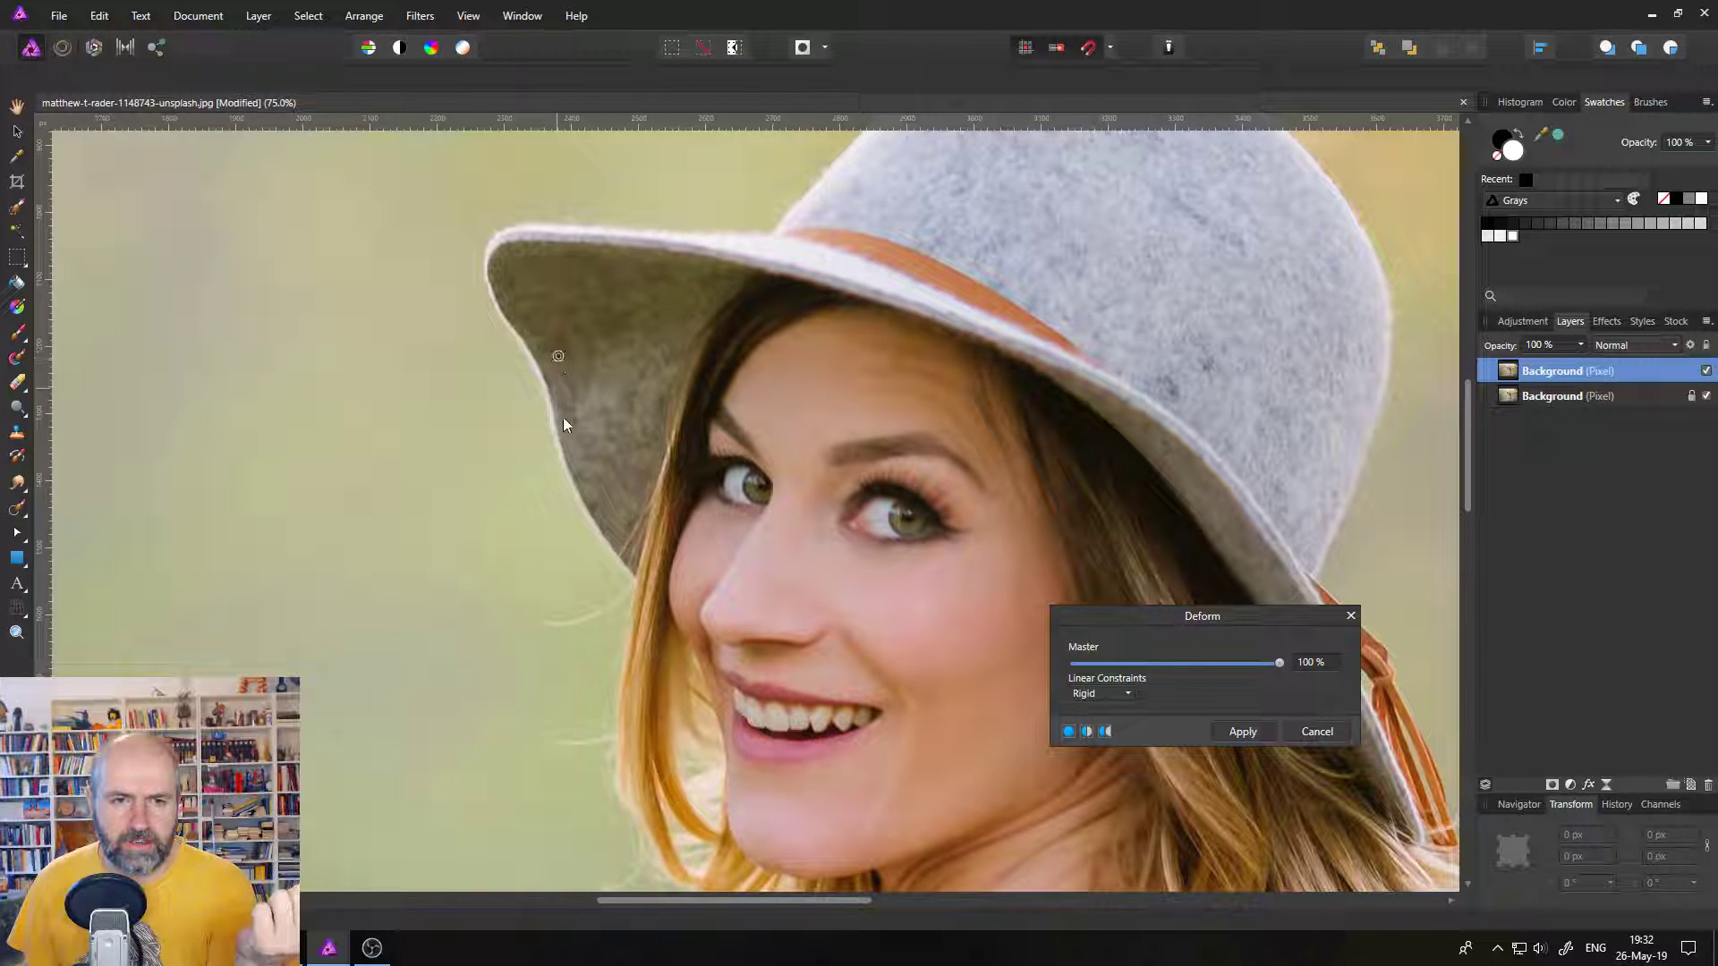
left_click(485, 263)
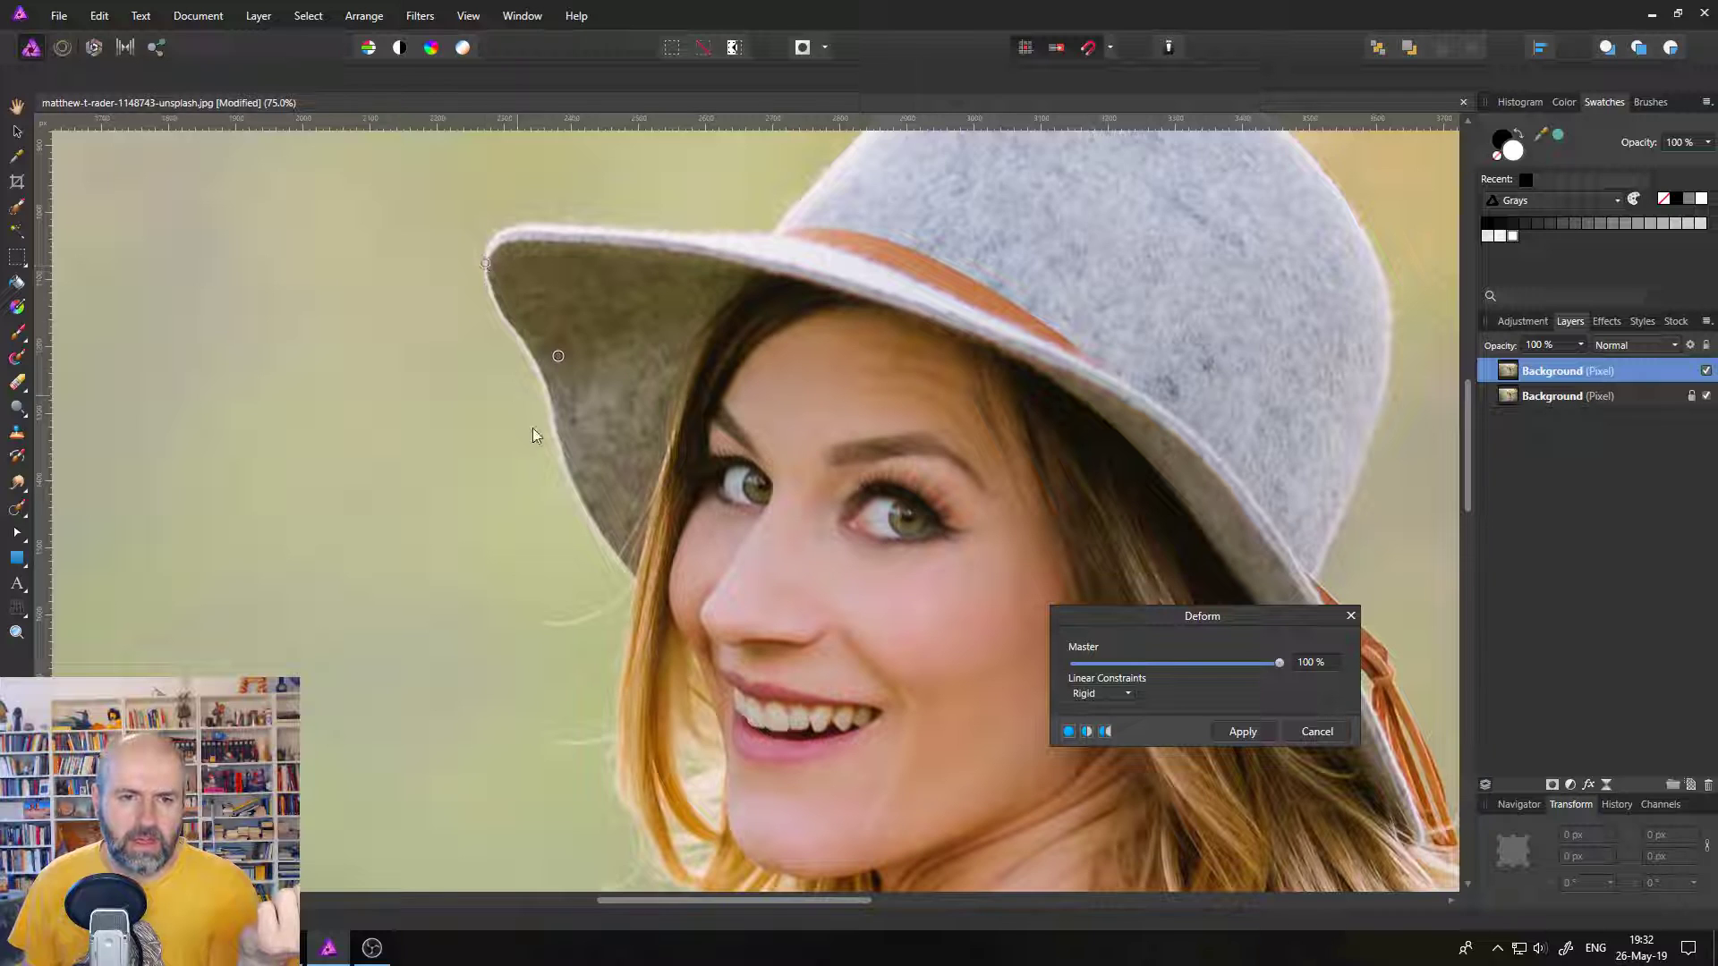
left_click(588, 512)
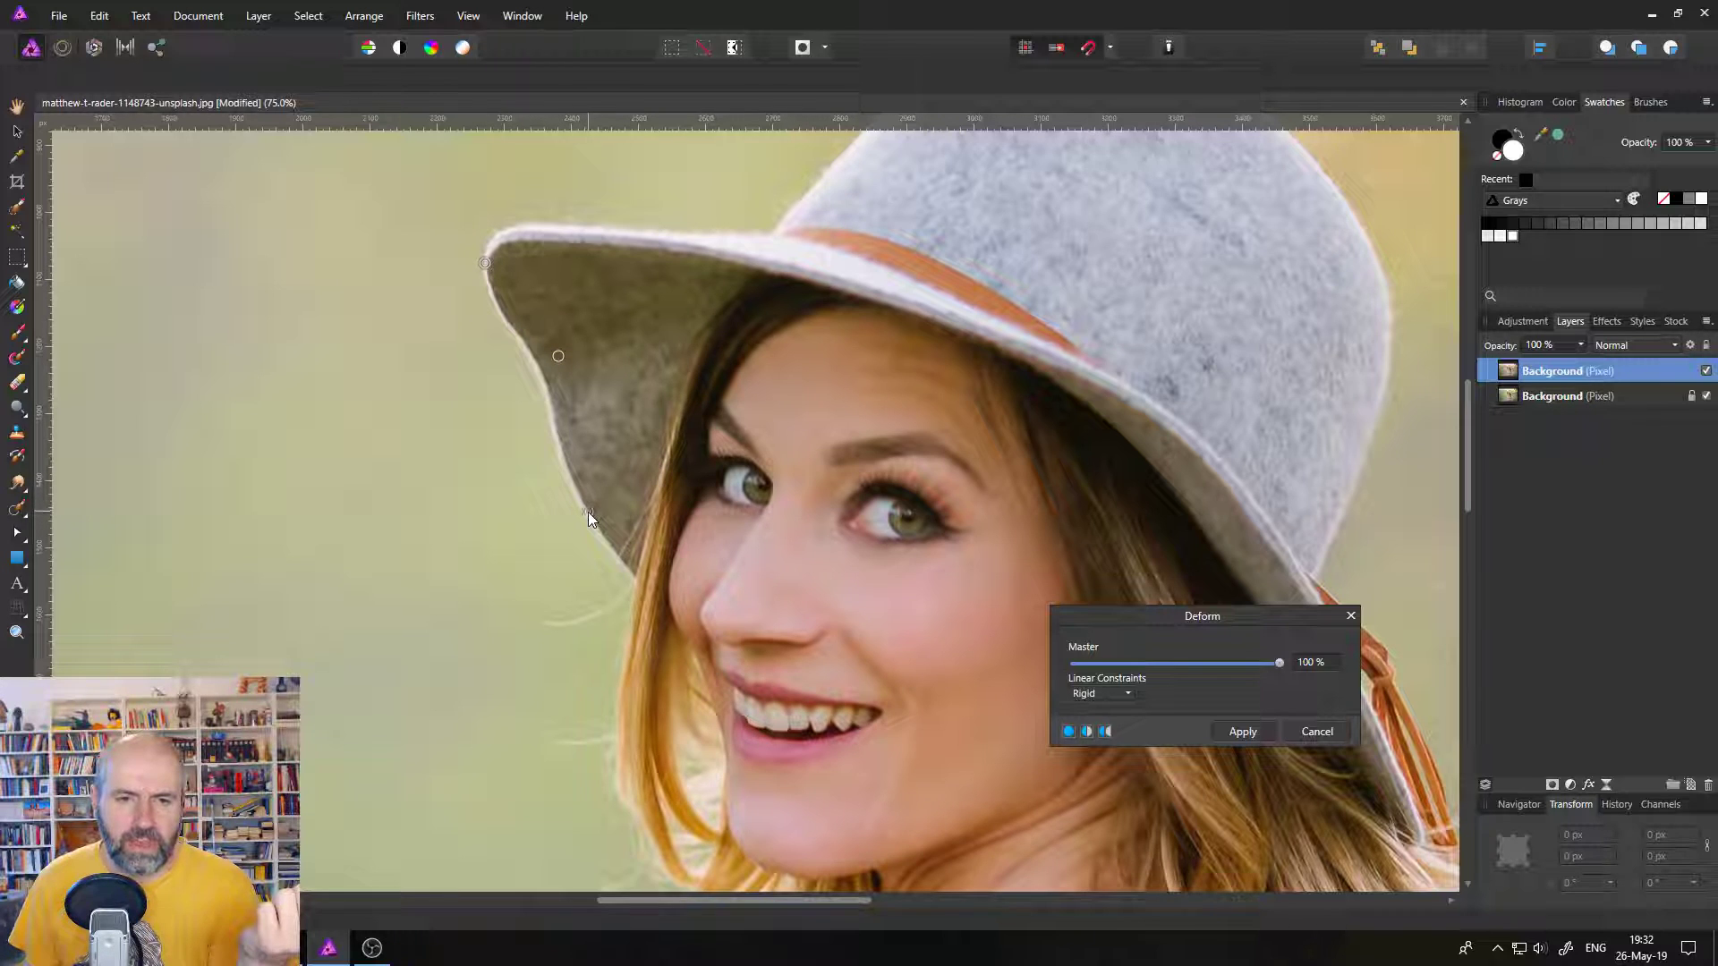
left_click(569, 230)
left_click(651, 294)
left_click(670, 382)
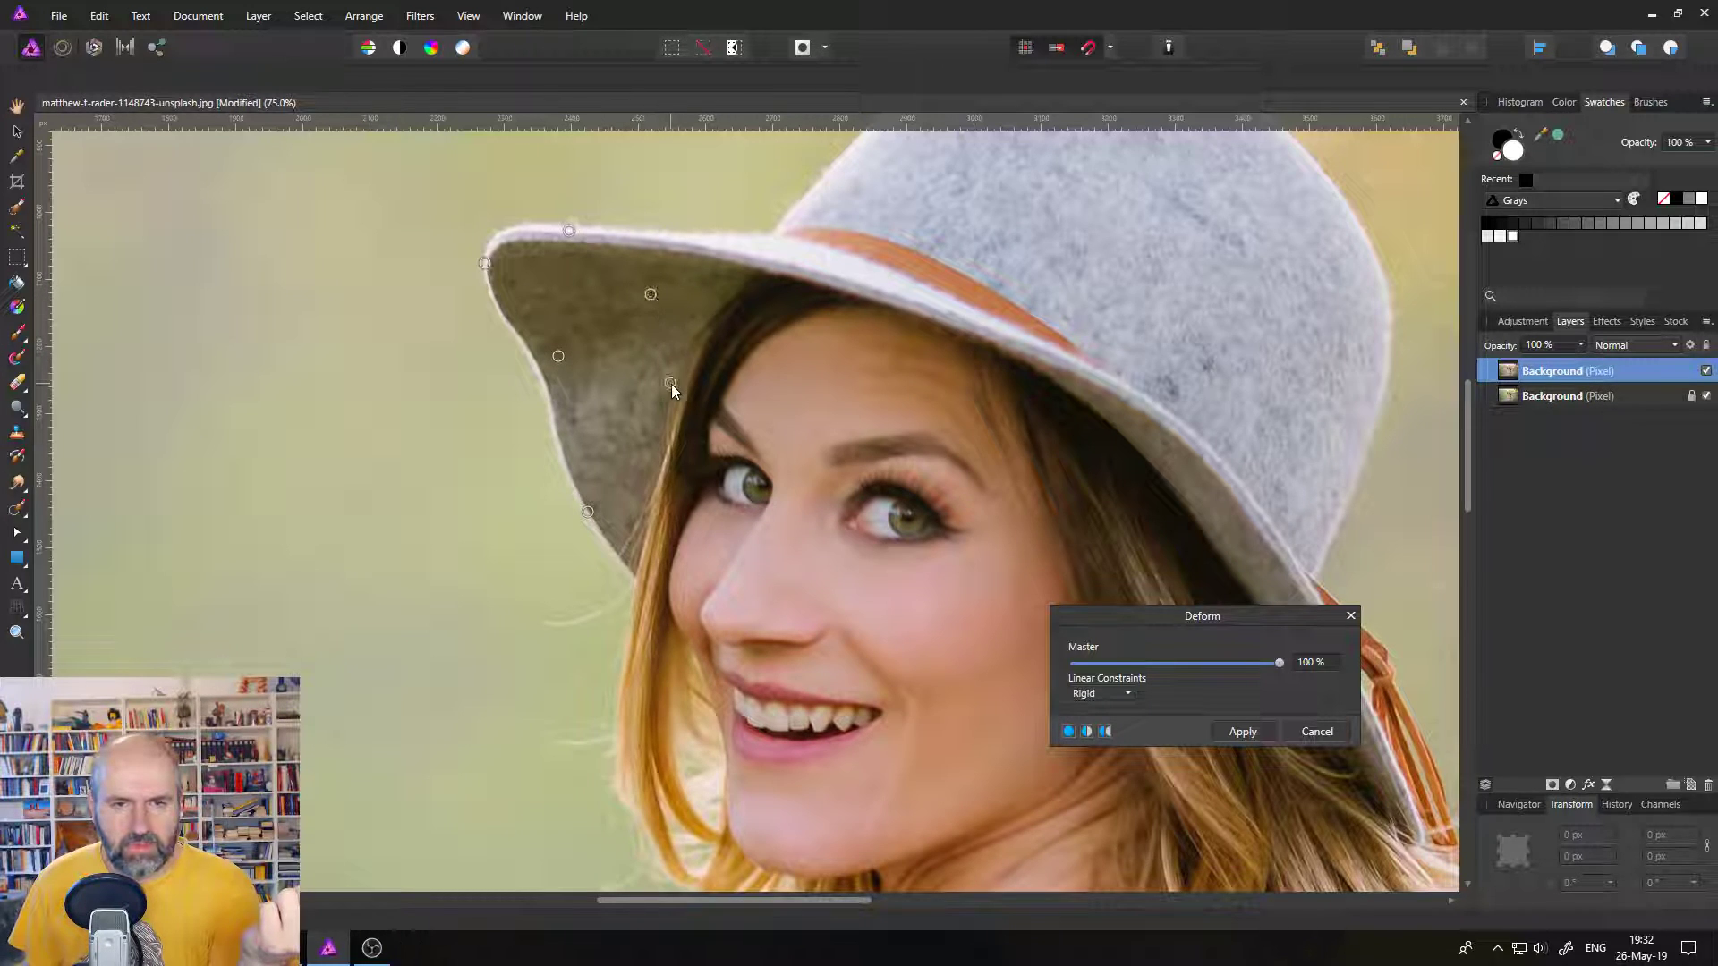
left_click(675, 542)
left_click(723, 424)
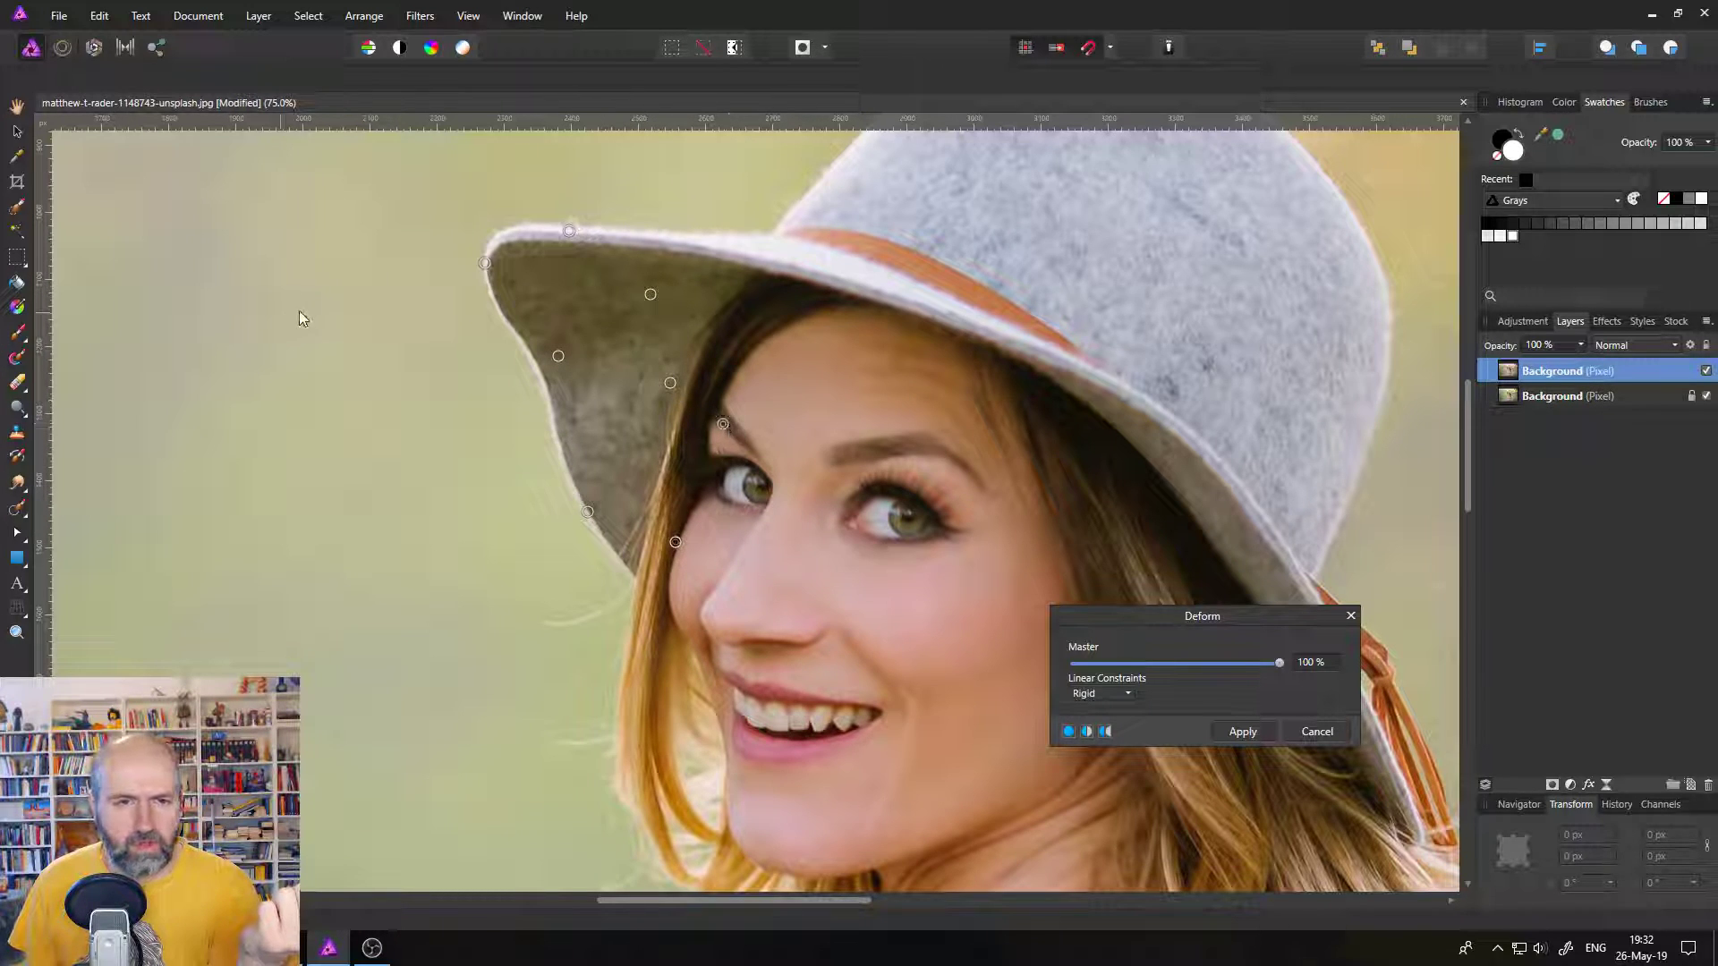
Pin the surroundings of the brim with Deform control points on the background, the image view's corners, the hair, the neck and beside the hat crown.
left_click(361, 502)
left_click(481, 653)
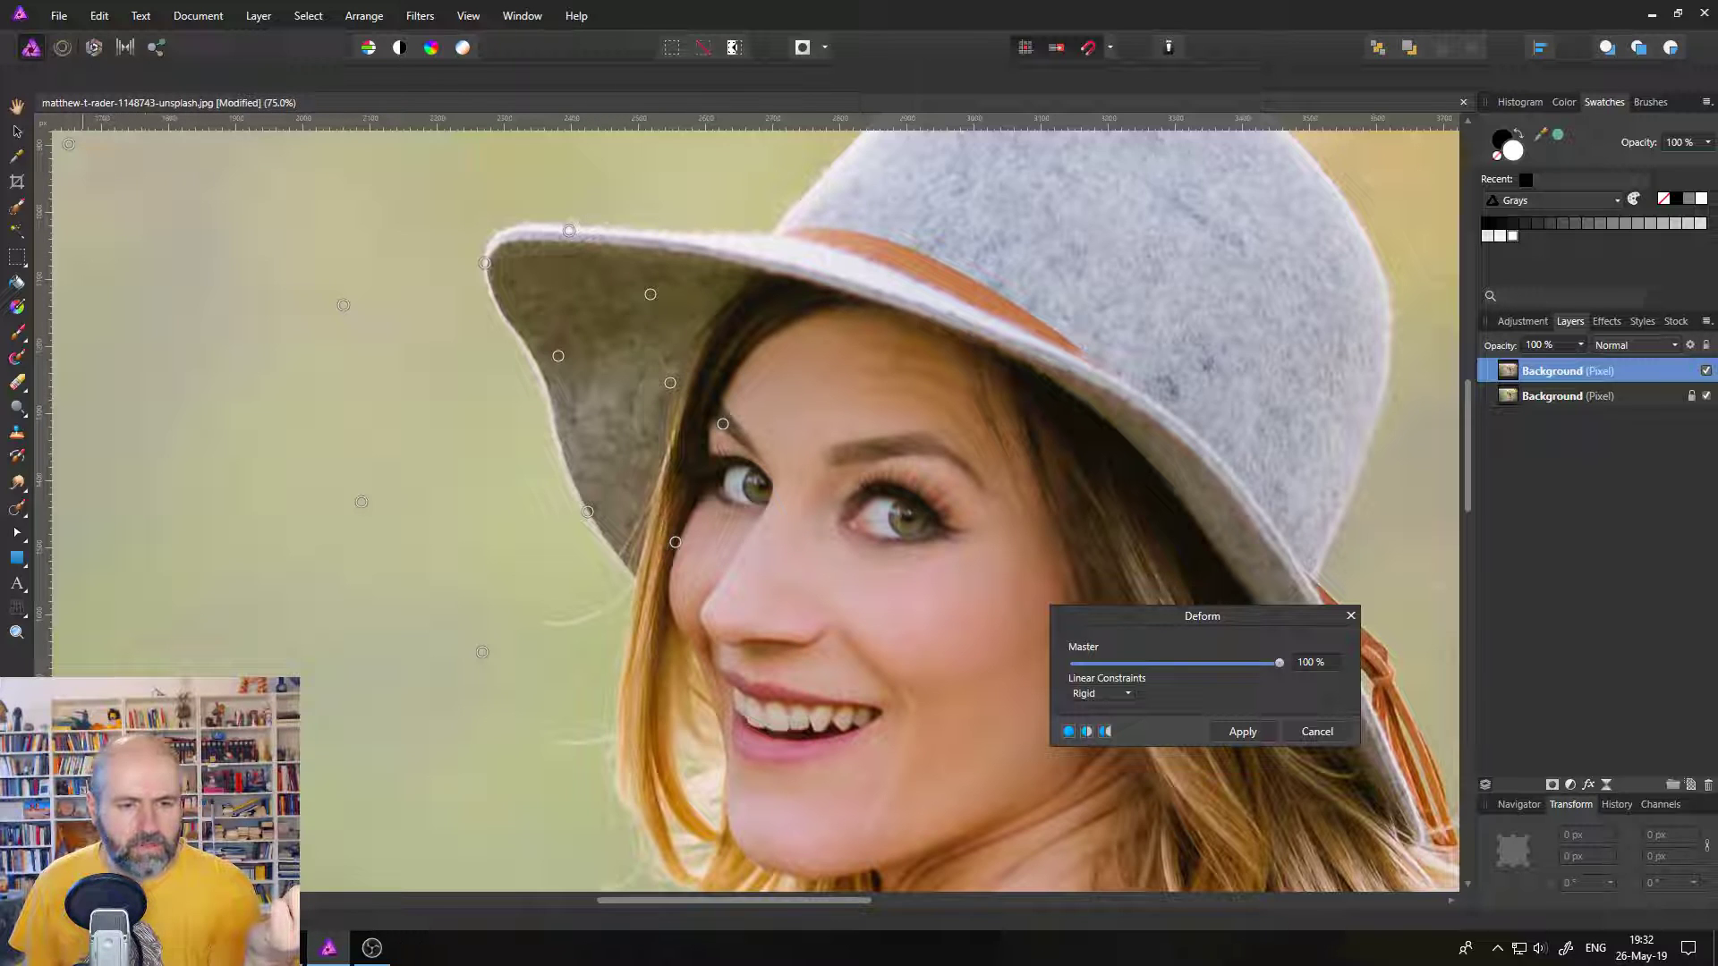
left_click(1422, 878)
left_click(673, 878)
left_click(1428, 143)
left_click(1029, 507)
left_click(1029, 765)
left_click(835, 156)
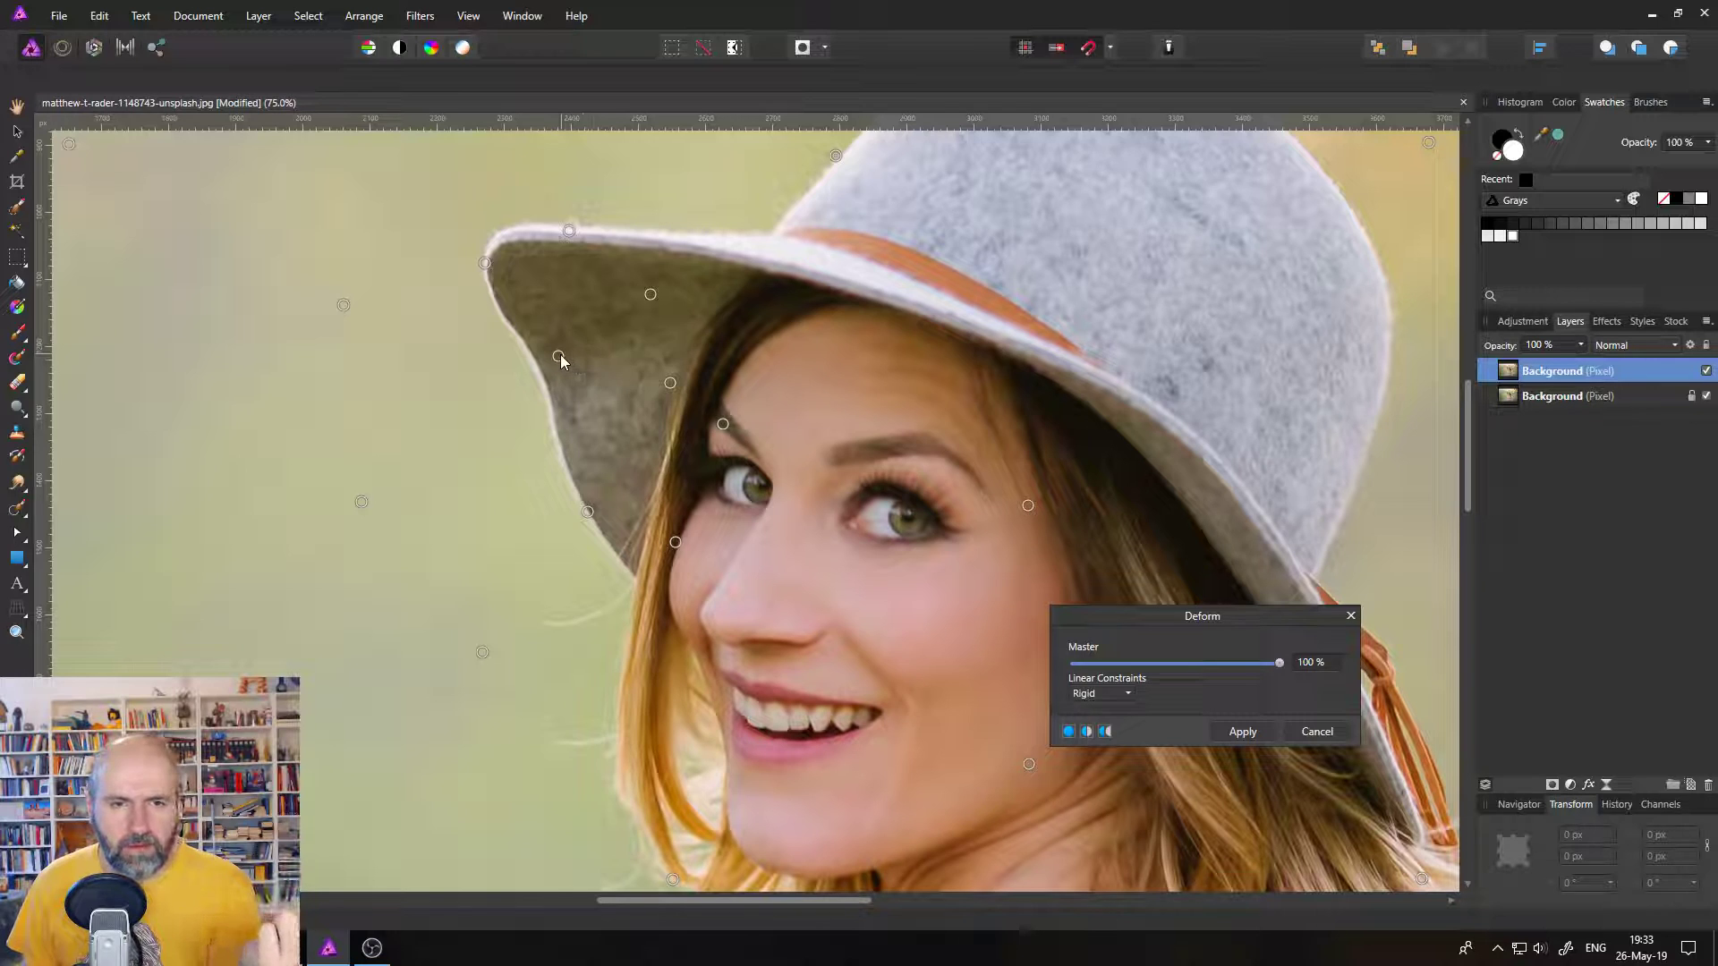
Try pulling the control point on the brim's underside outward by different amounts with Rigid linear constraints.
left_click_drag(559, 357, 533, 381)
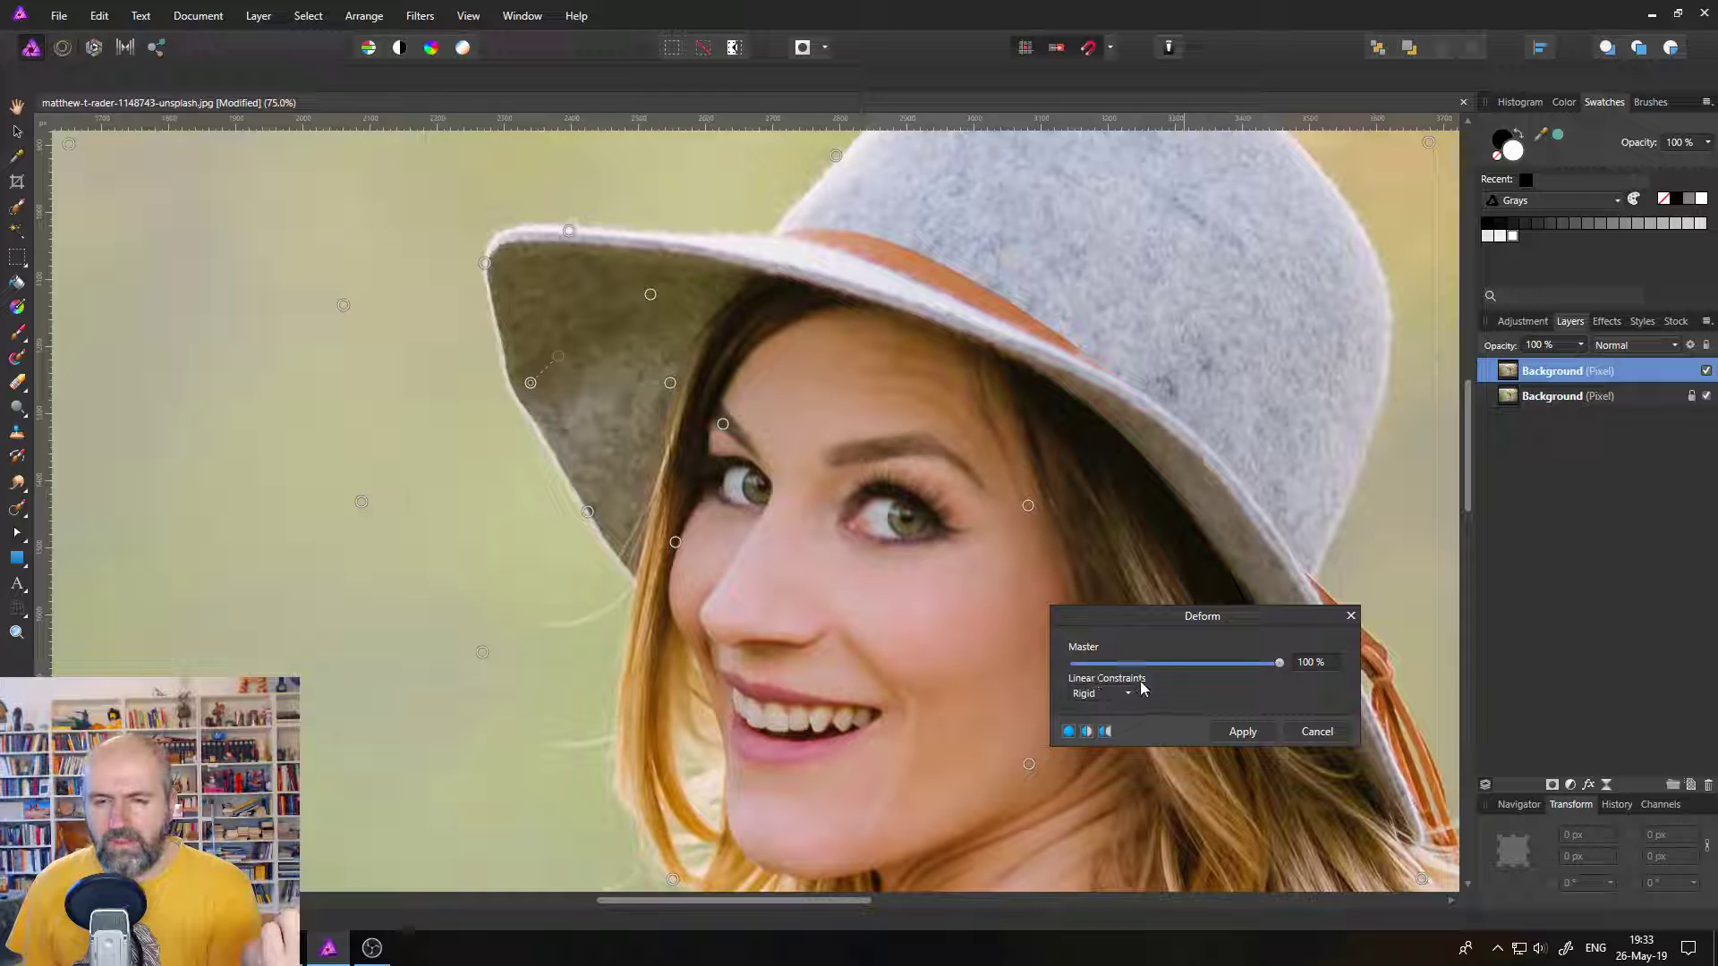
left_click(1106, 696)
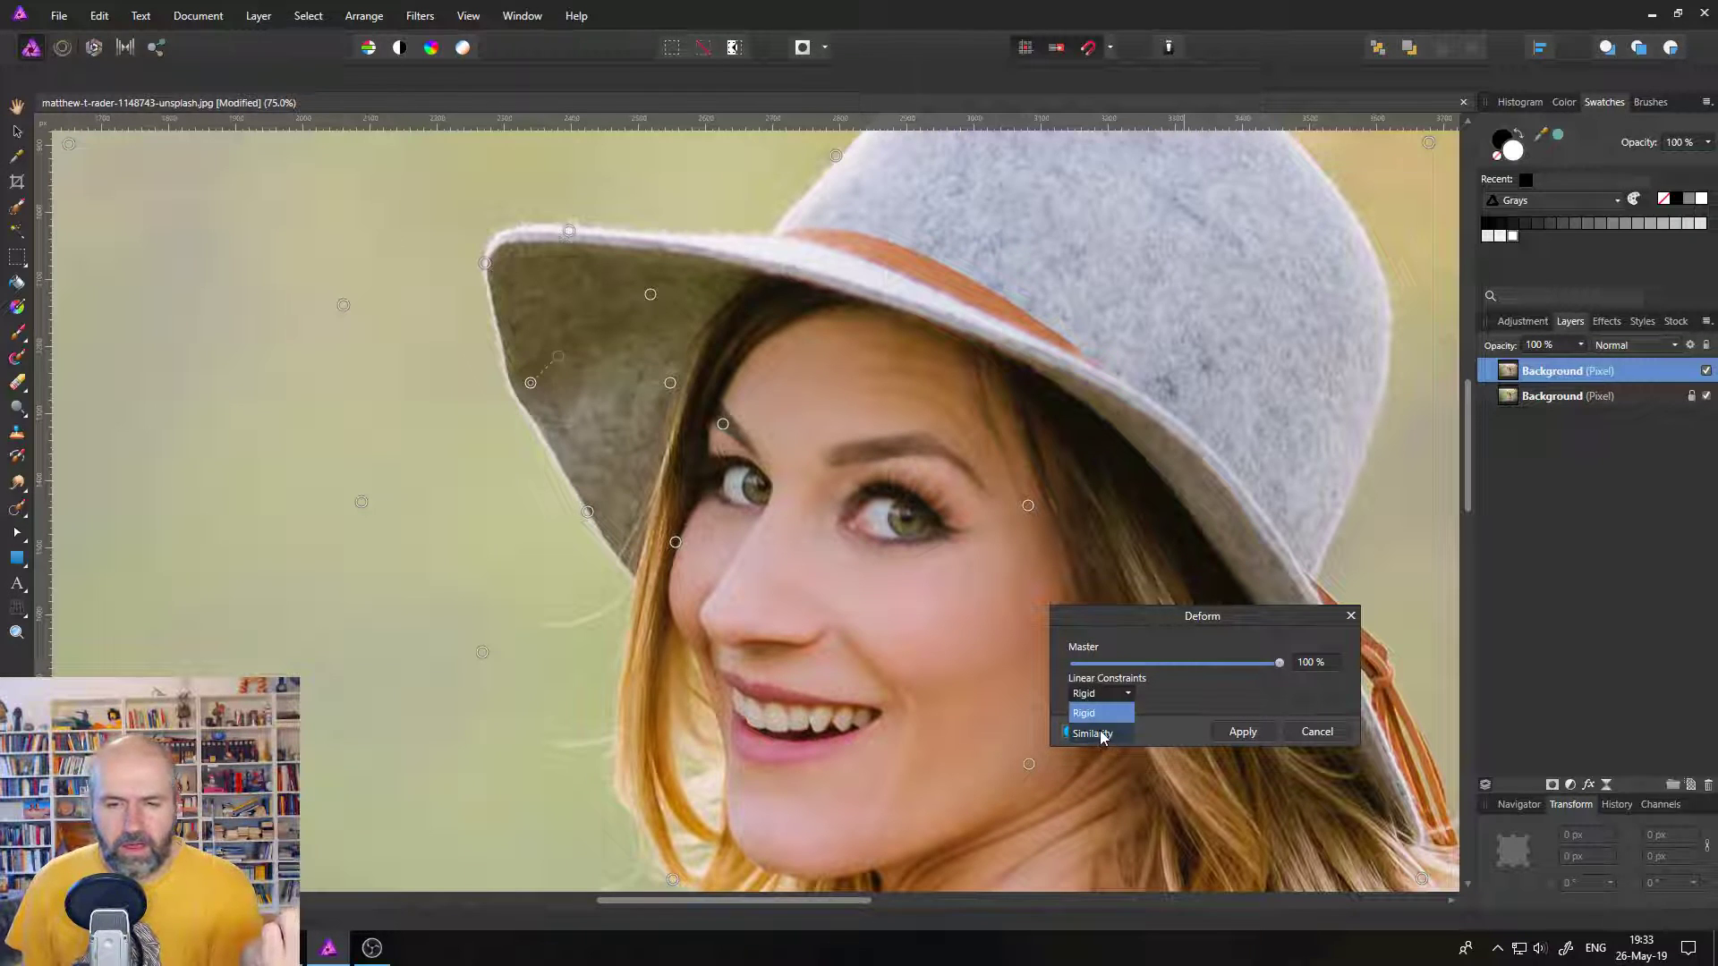
left_click(1120, 700)
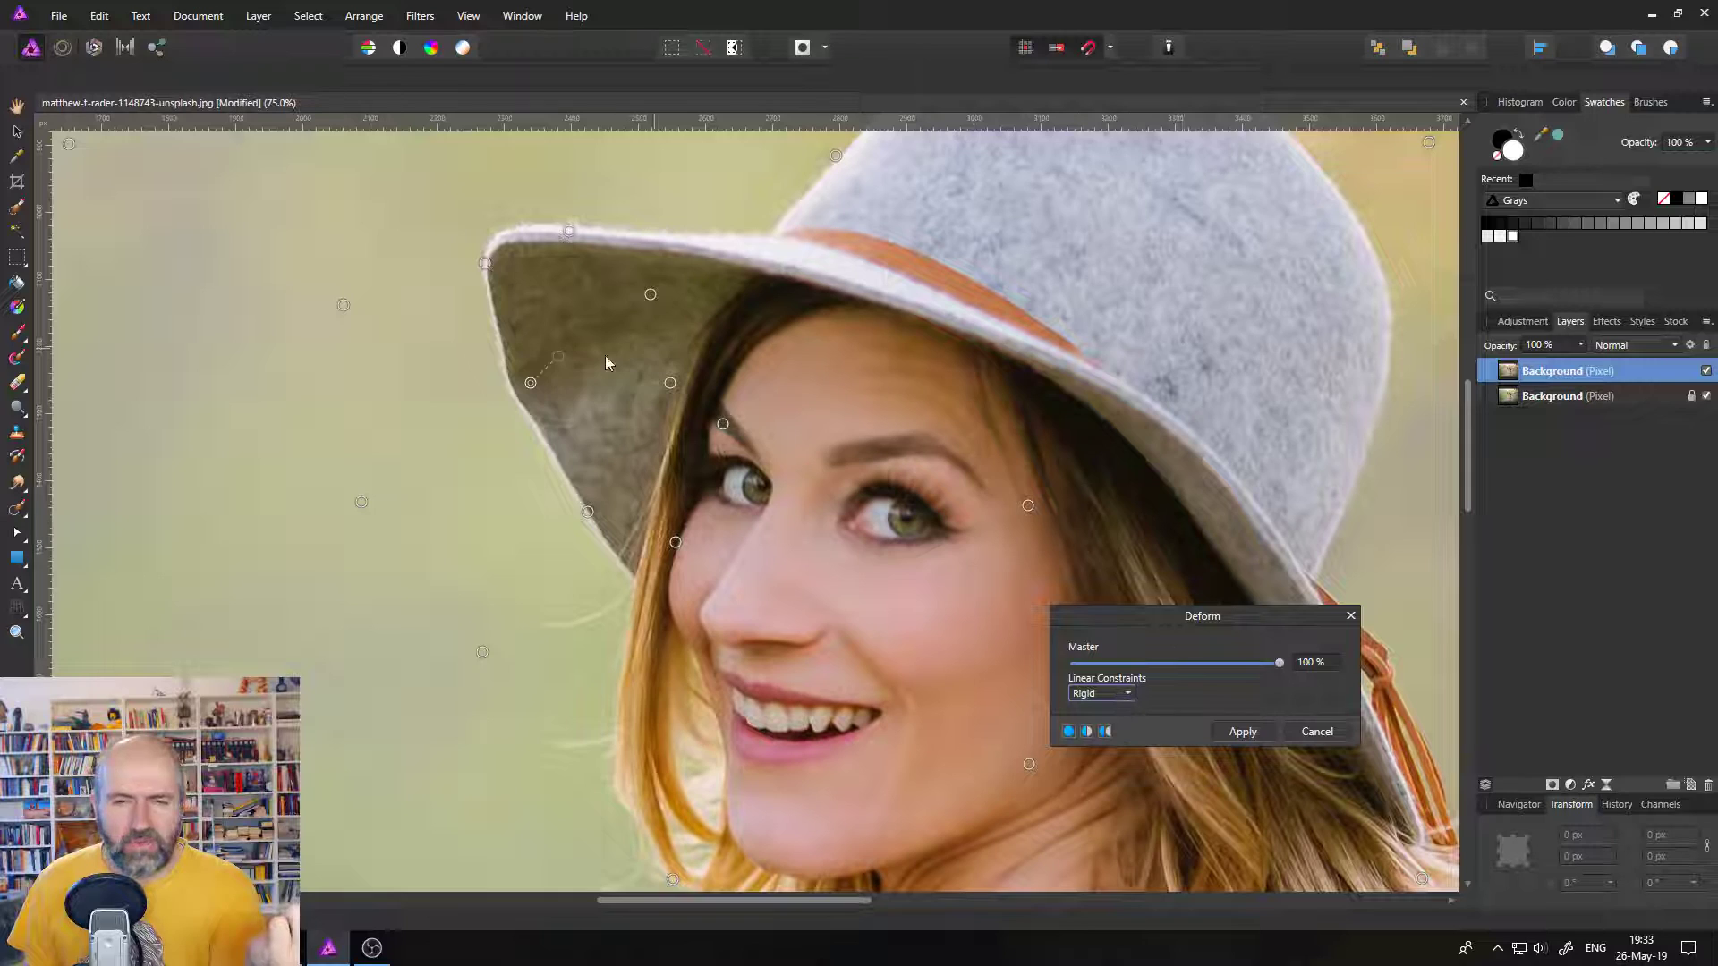
left_click_drag(532, 384, 477, 425)
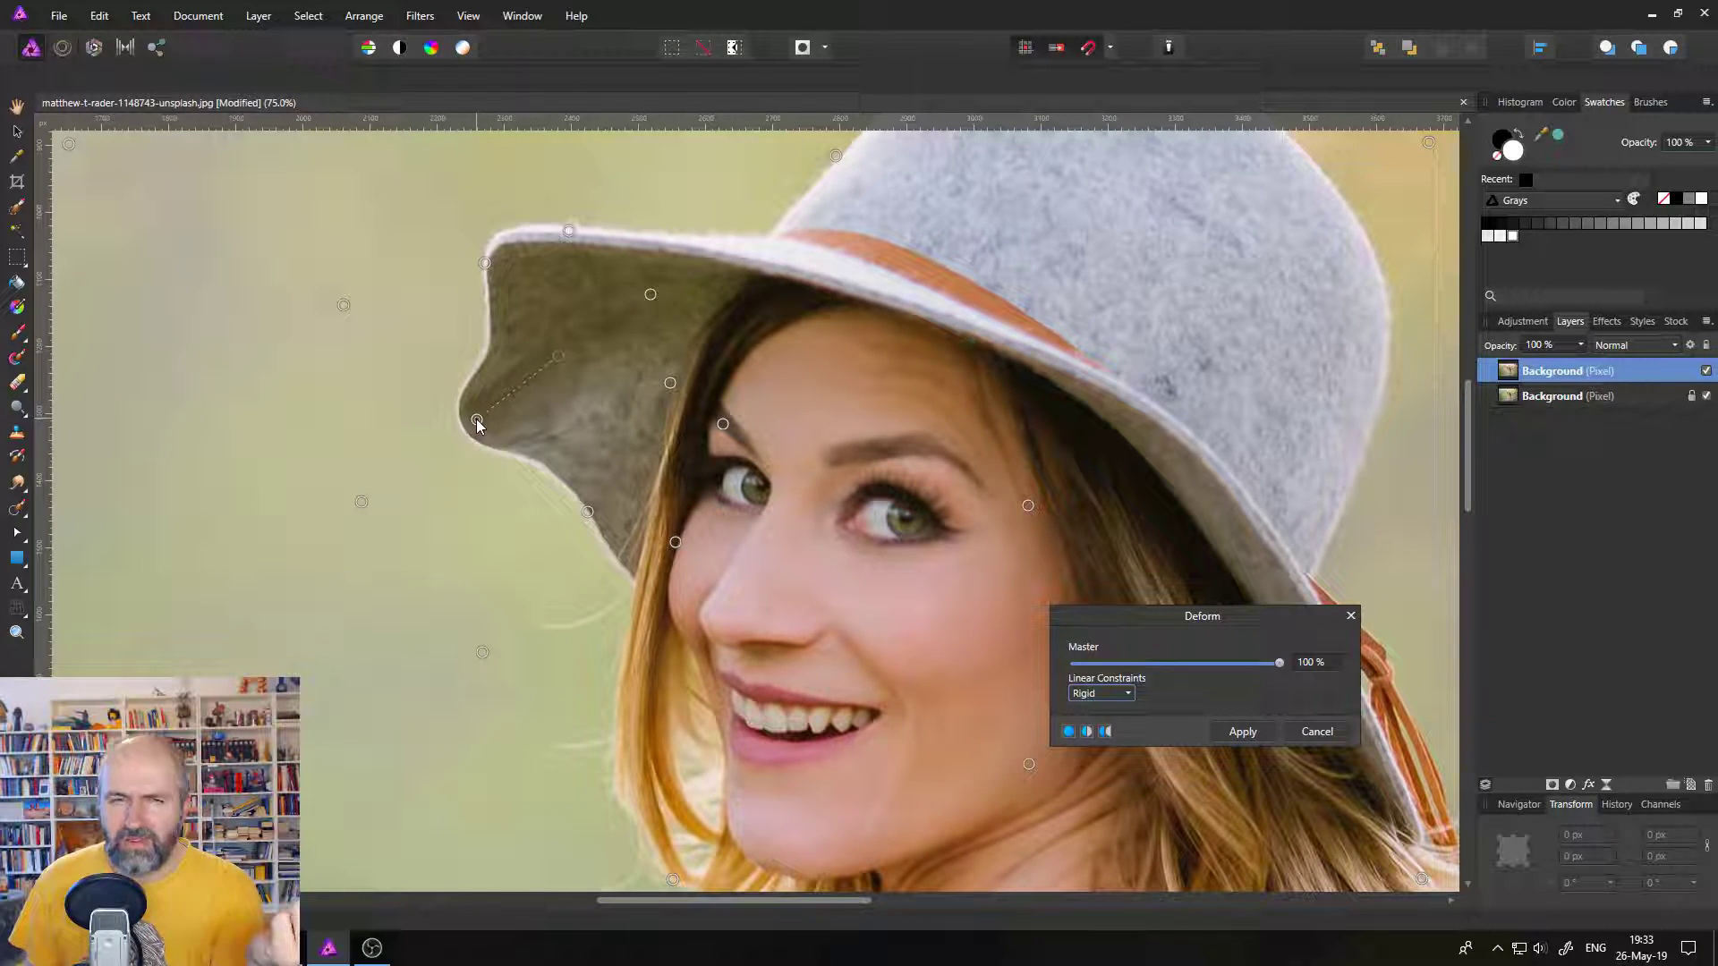
left_click_drag(477, 422, 529, 395)
Settle the brim underside's control point slightly outward and down from its origin, with Rigid linear constraints, and apply the Deform filter.
left_click(1108, 693)
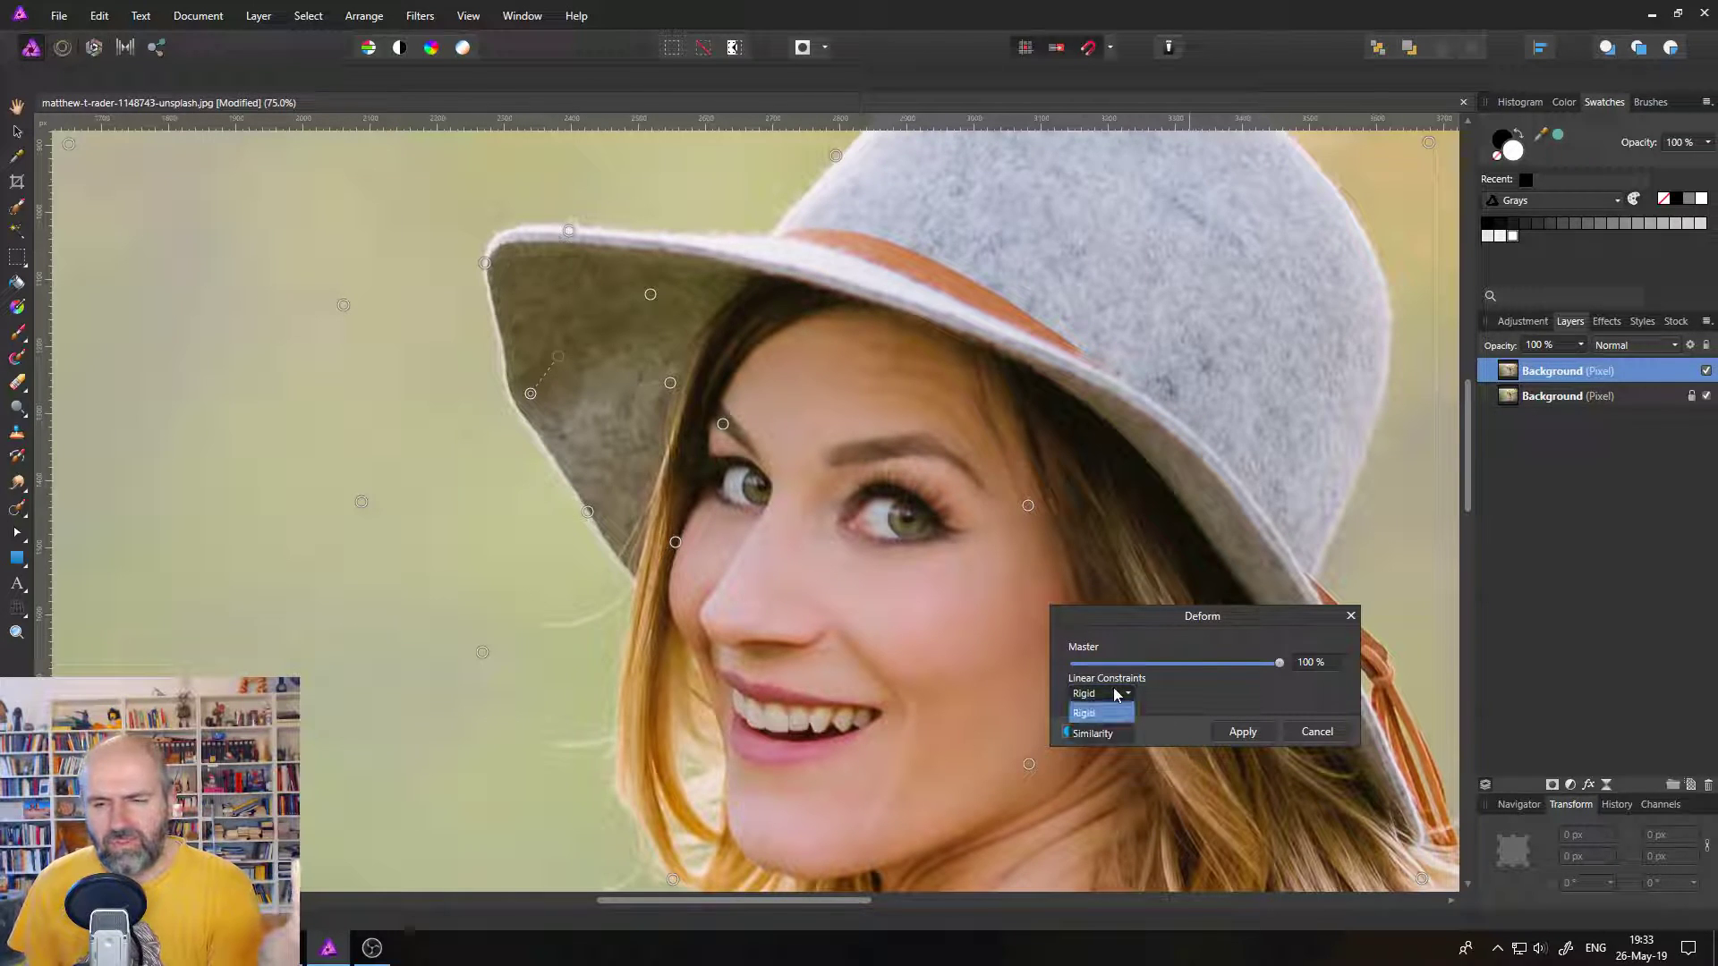
left_click(1102, 731)
mouse_move(530, 397)
left_mouse_down()
mouse_move(519, 363)
mouse_move(537, 410)
mouse_move(492, 452)
mouse_move(524, 407)
mouse_move(490, 449)
mouse_move(526, 409)
mouse_move(496, 452)
mouse_move(535, 412)
mouse_move(509, 450)
mouse_move(534, 414)
mouse_move(529, 441)
mouse_move(537, 412)
mouse_move(507, 431)
mouse_move(547, 383)
left_mouse_up()
left_click(1101, 694)
left_click(1090, 728)
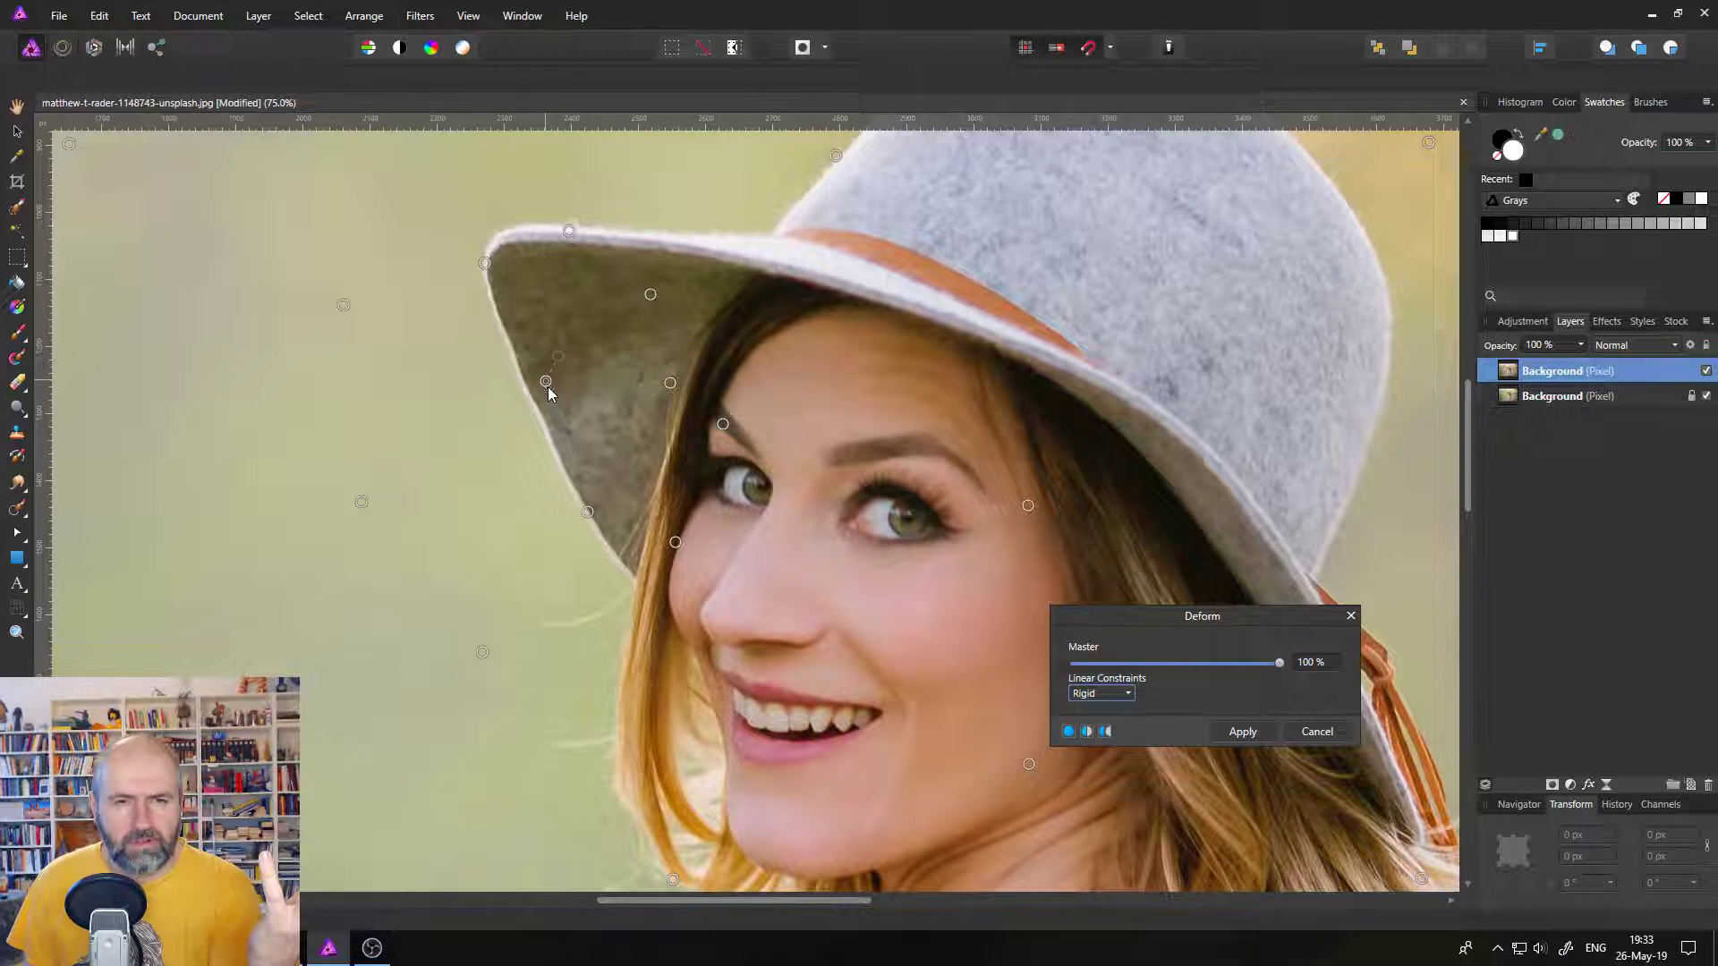
left_click(1242, 732)
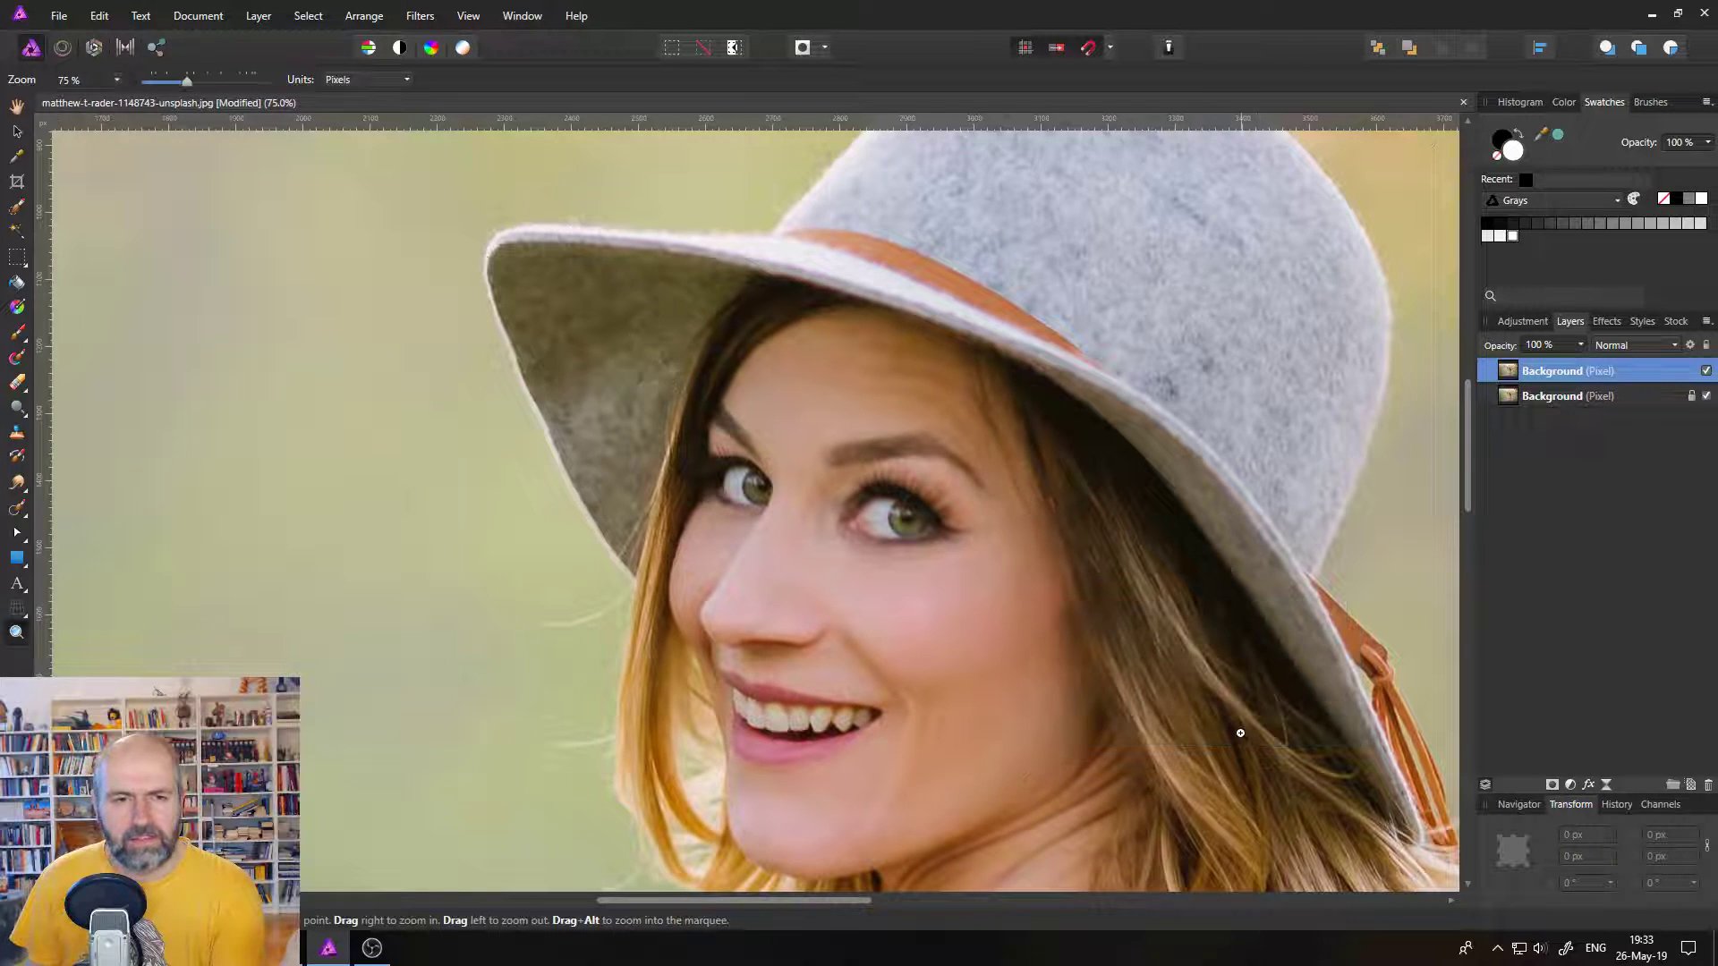
Compare the whole portrait before and after the chin and brim deformations by hiding and showing the upper Background layer.
key("ctrl+0")
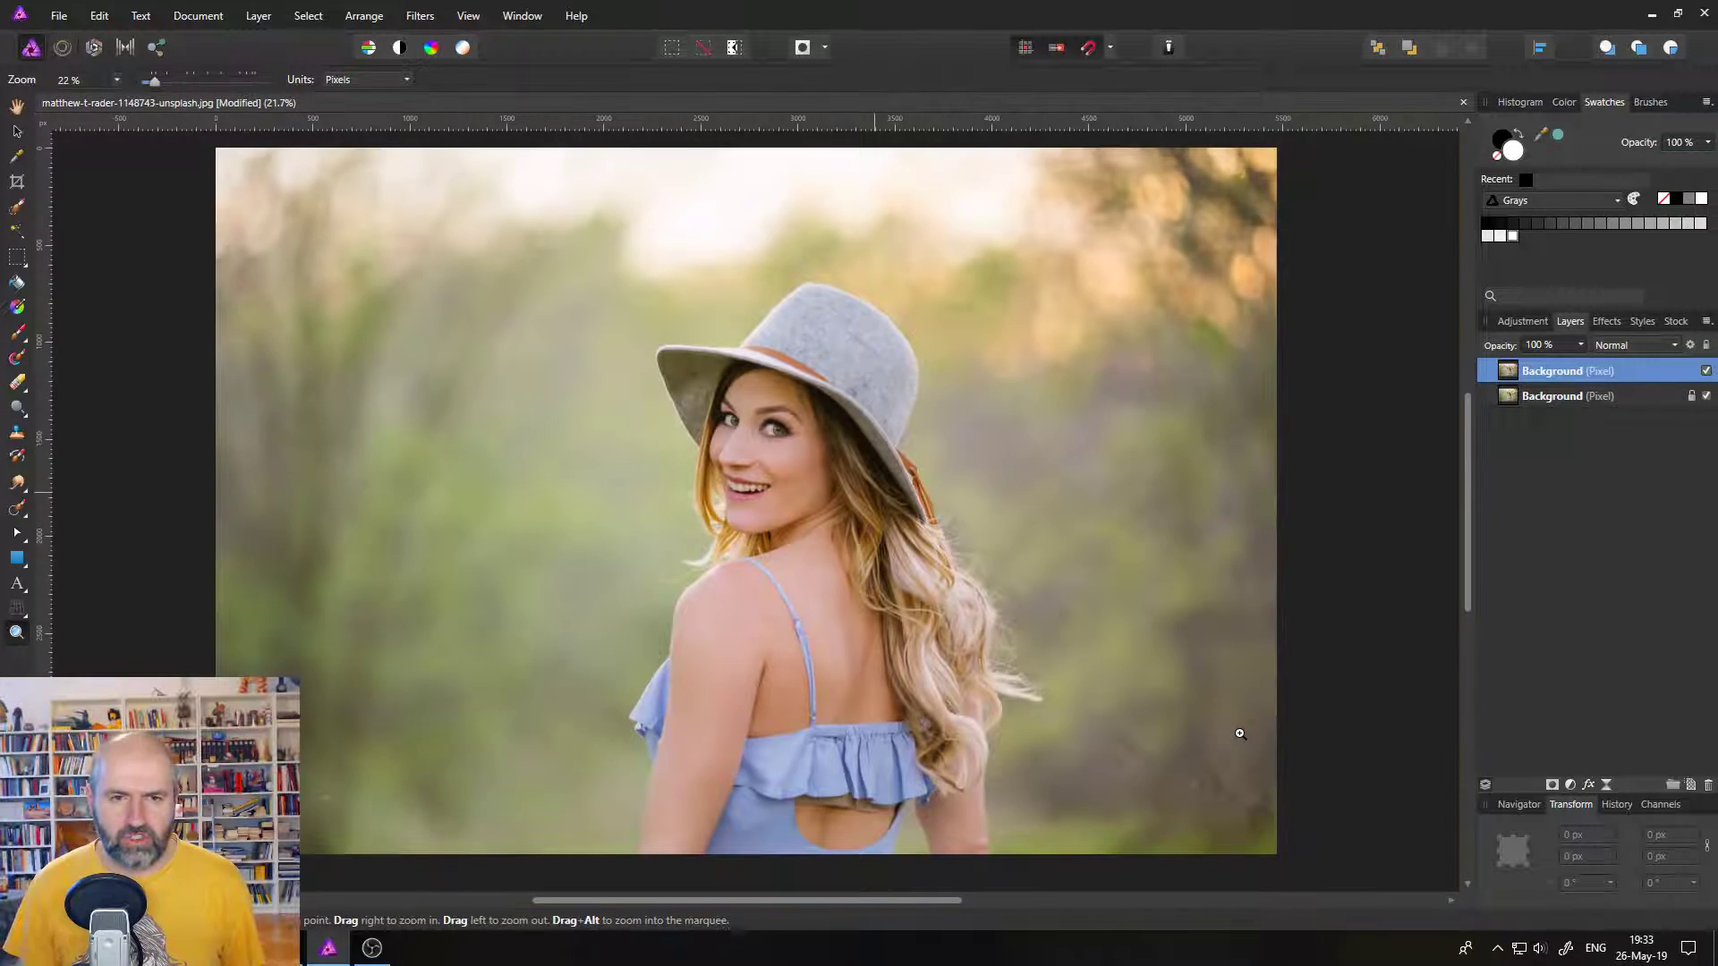
left_click(1706, 372)
left_click(1707, 371)
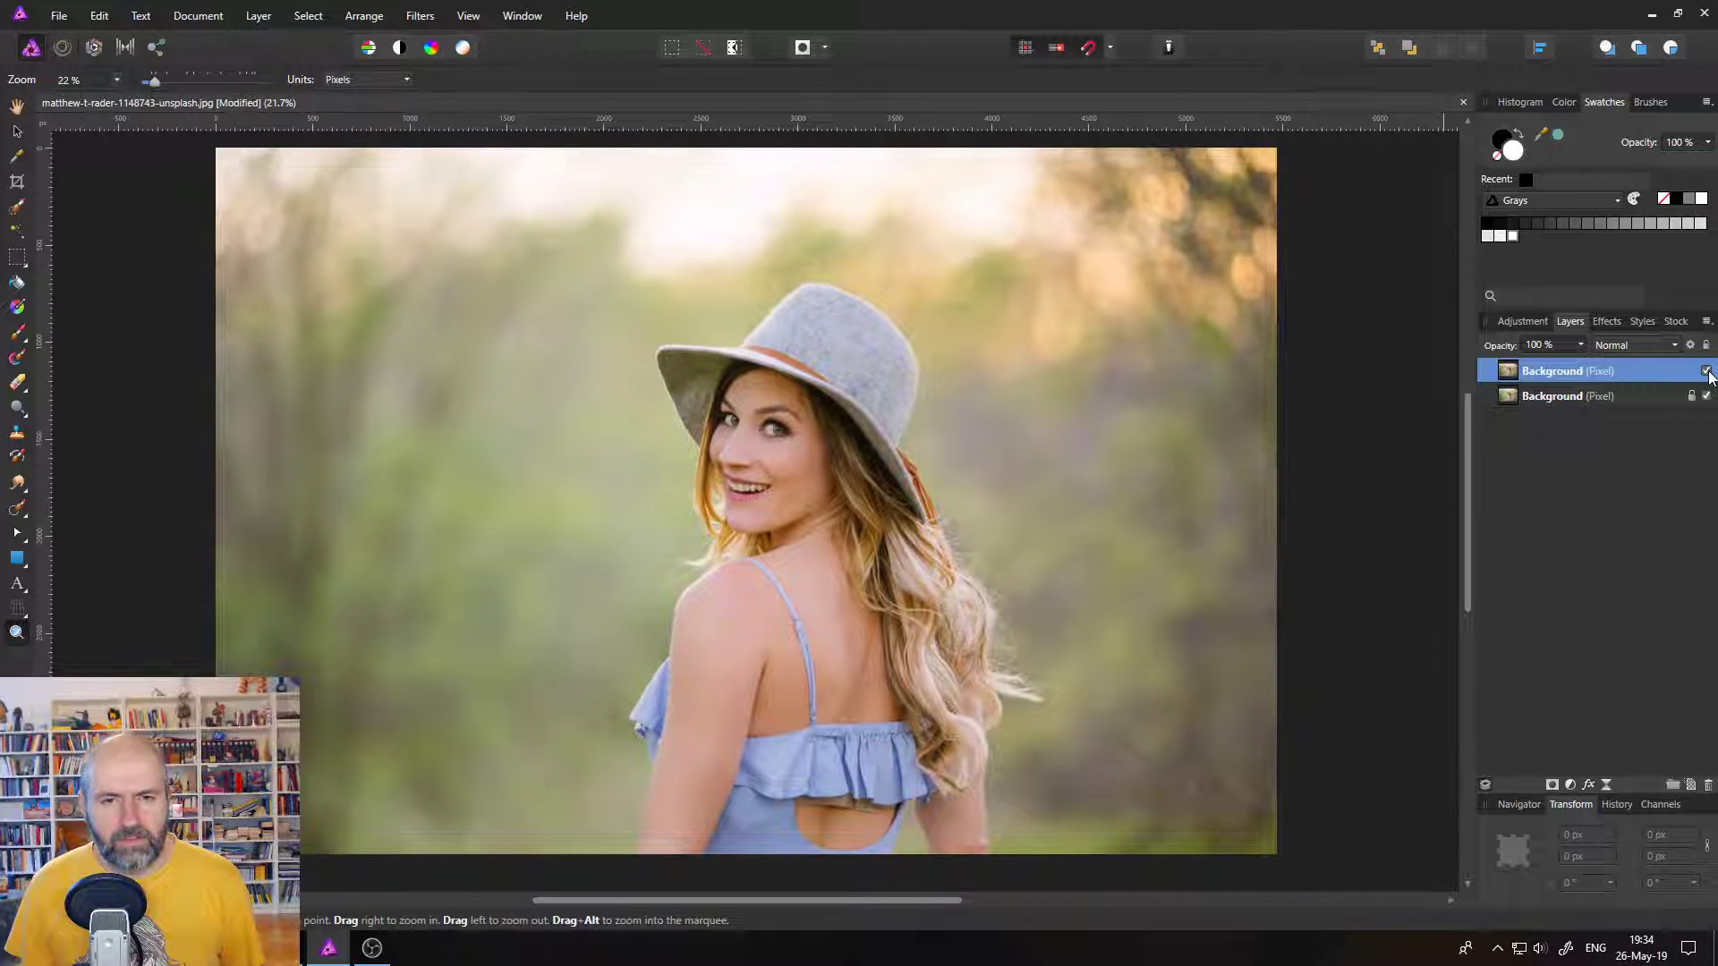
left_click(1706, 371)
left_click(1706, 372)
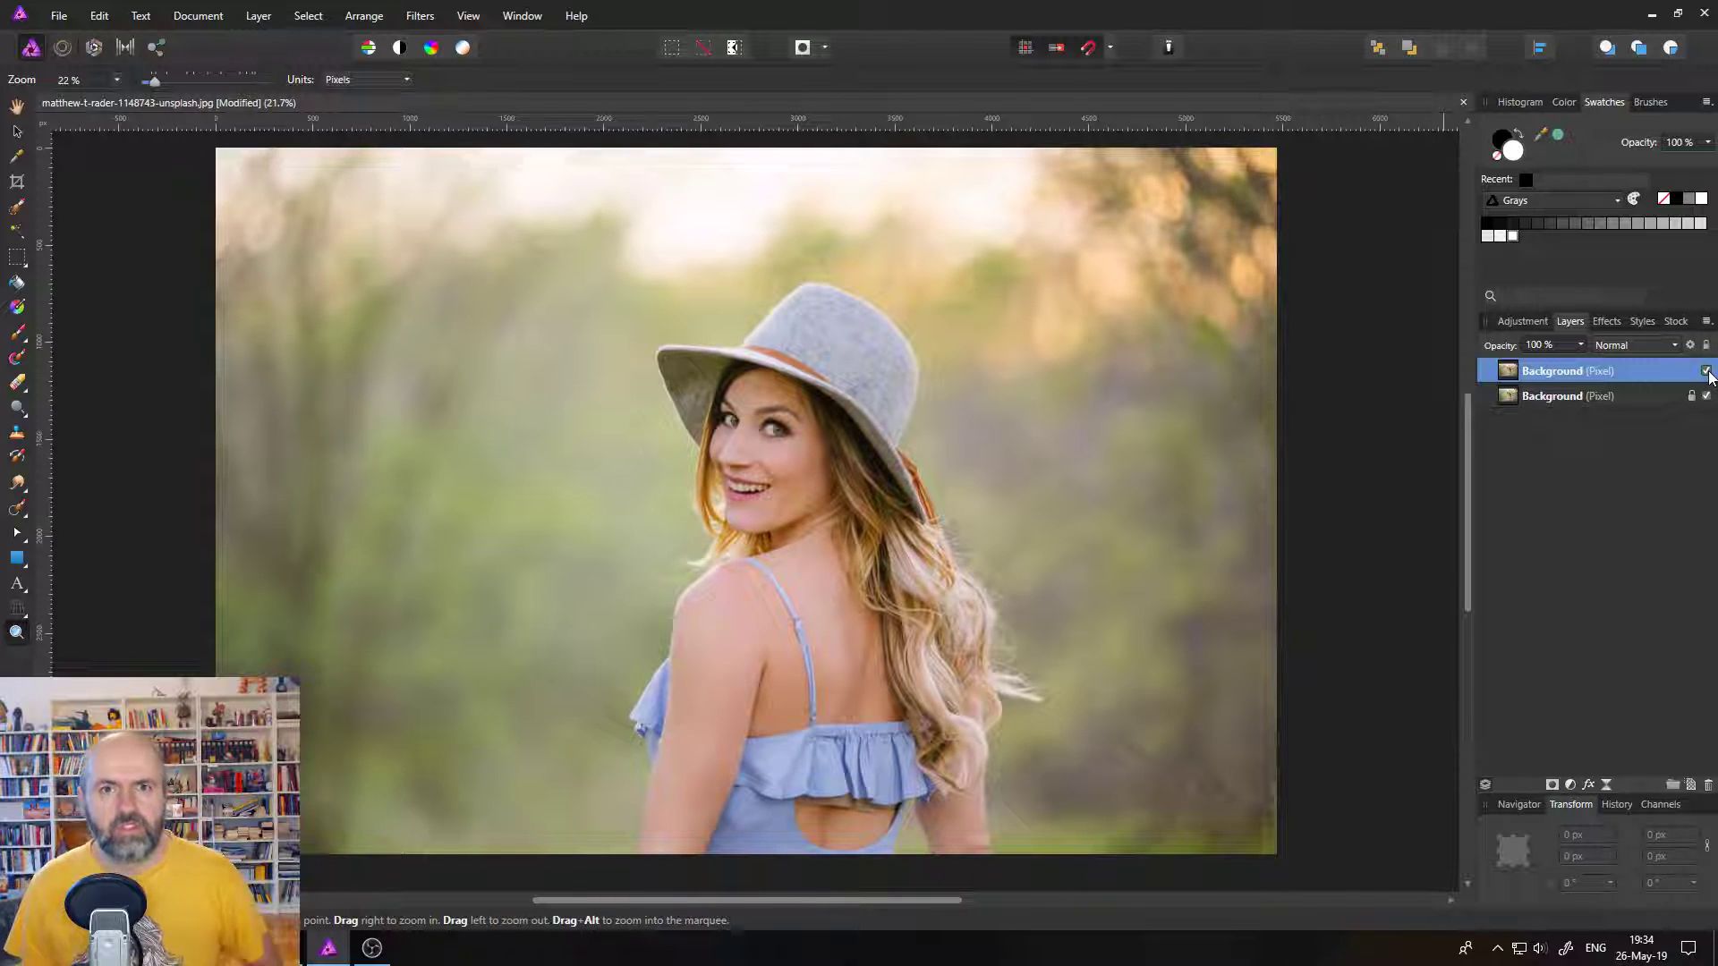
left_click(1706, 371)
left_click(1707, 372)
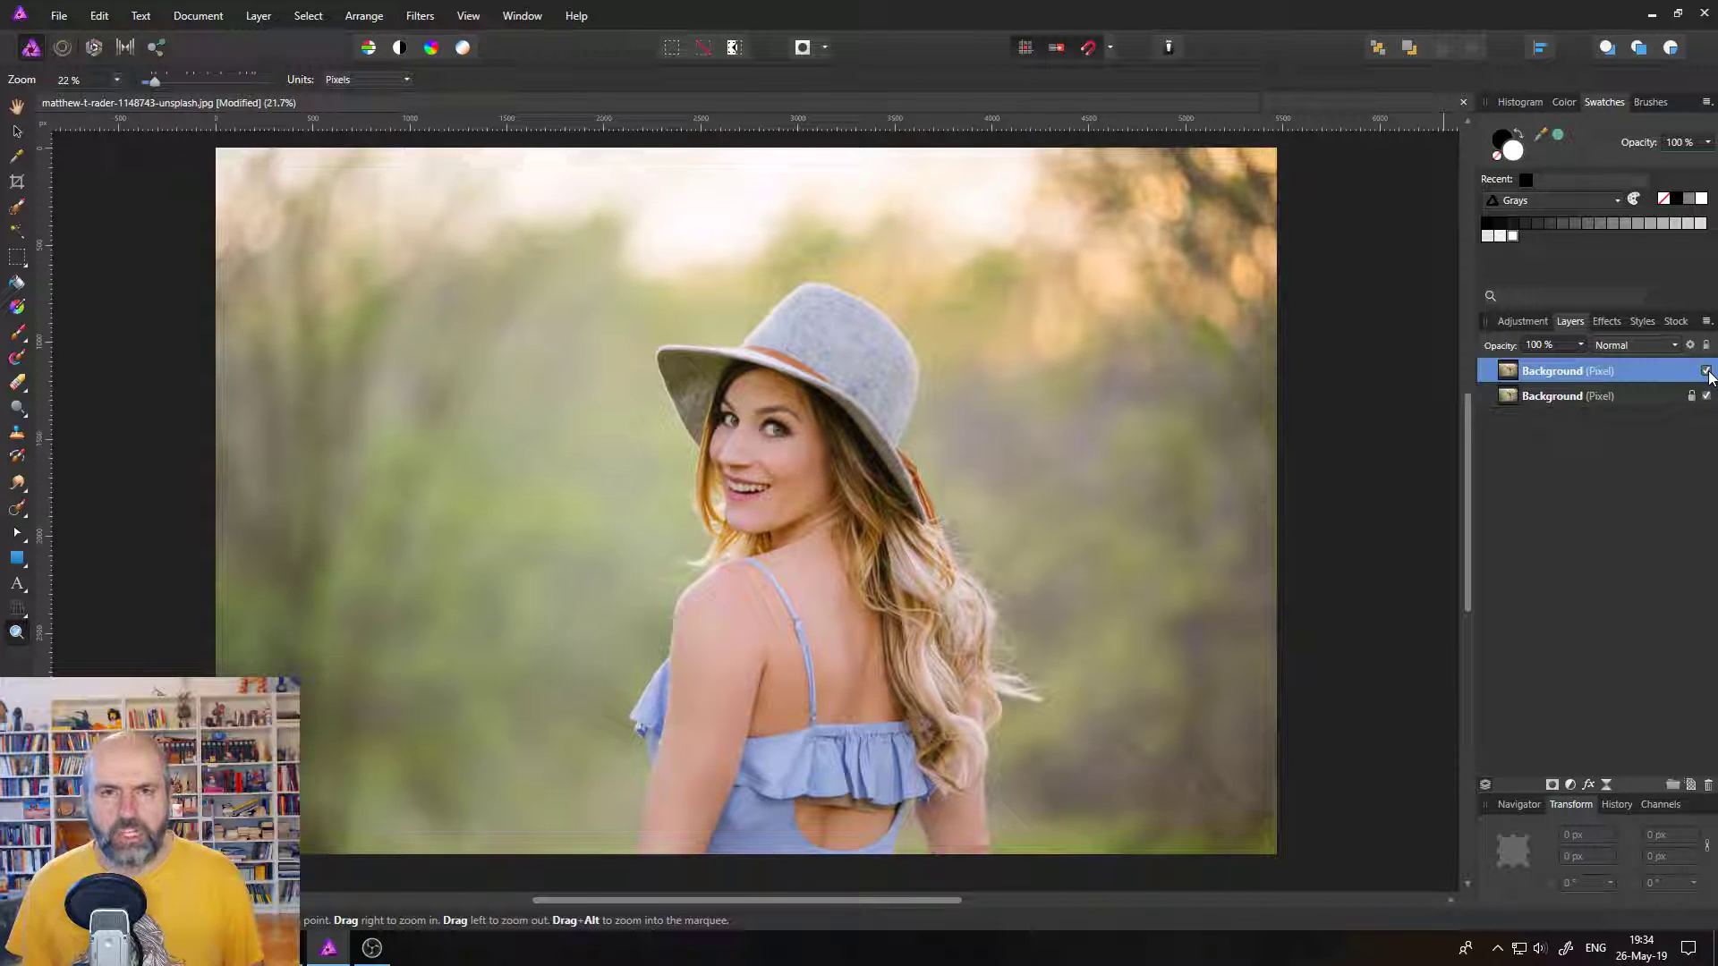